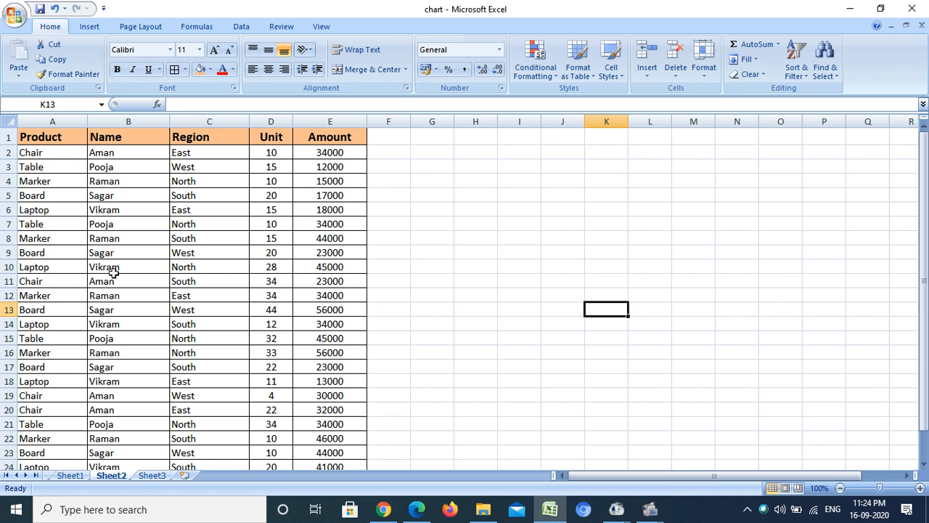
Create a PivotTable from the Sheet2 data range A1:E24, placed on the existing worksheet at cell H1
{"action": "left_click", "coordinate": [226, 271]}
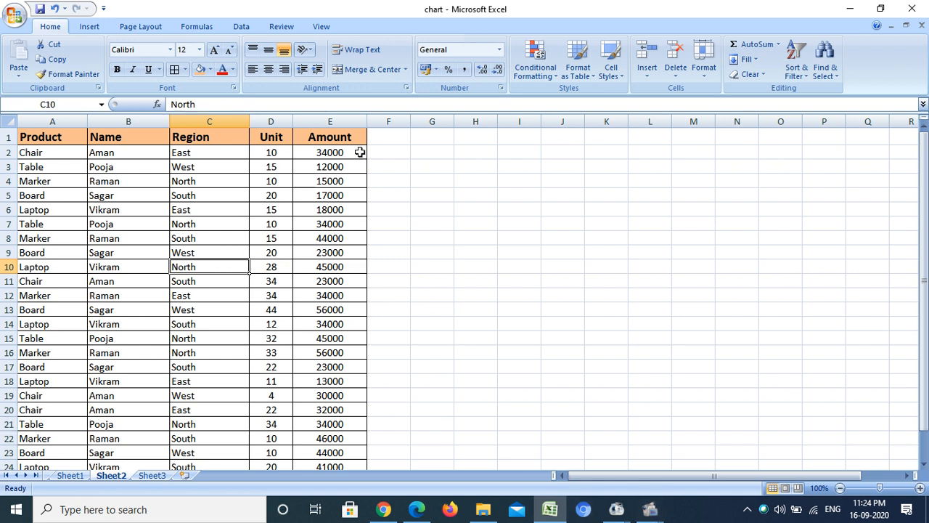
{"action": "left_click", "coordinate": [93, 29]}
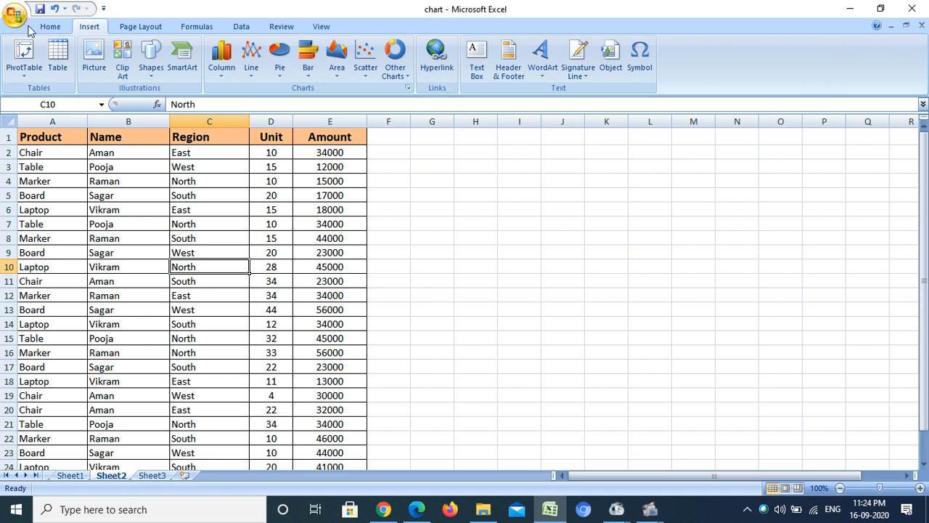
{"action": "left_click", "coordinate": [27, 70]}
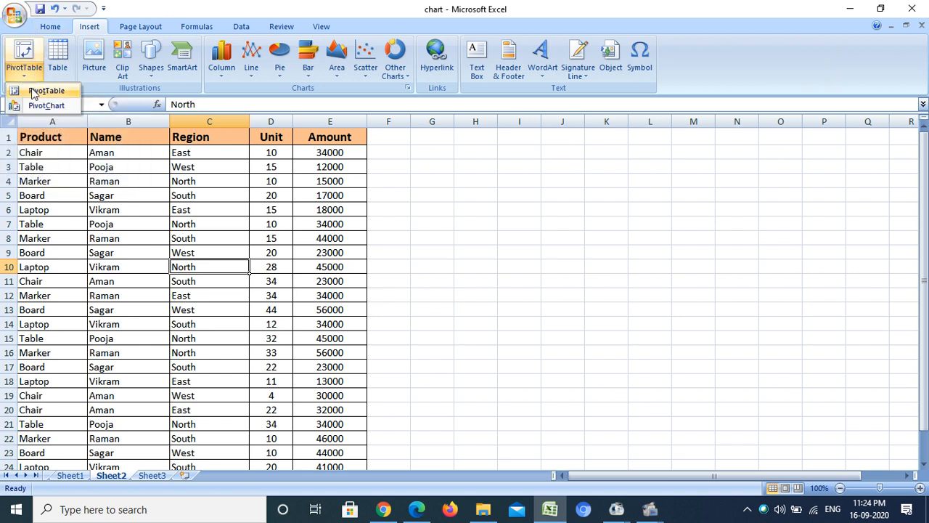
{"action": "left_click", "coordinate": [44, 91]}
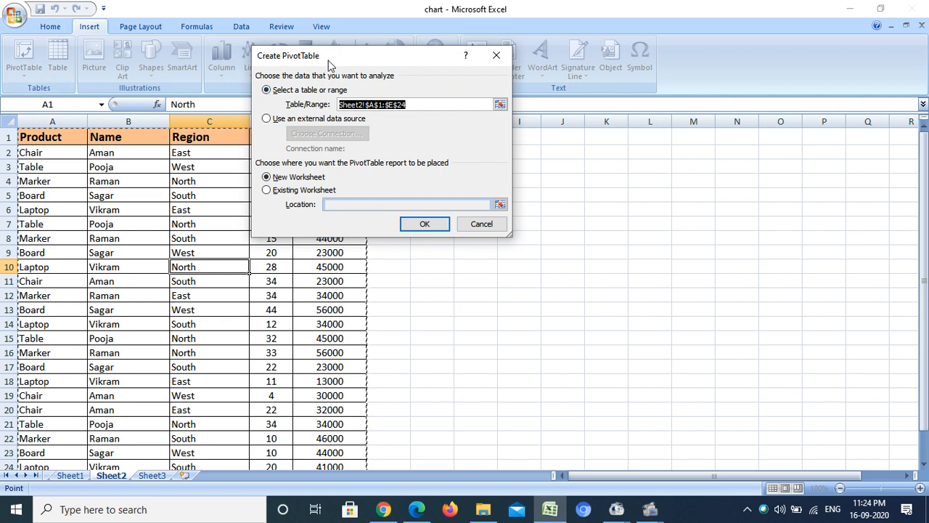
{"action": "left_click_drag", "start_coordinate": [328, 60], "coordinate": [460, 62]}
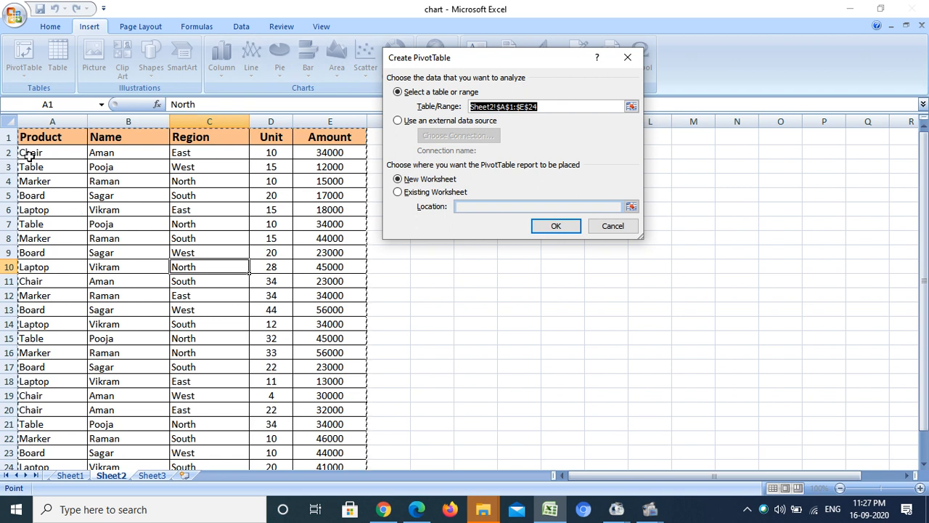
{"action": "left_click", "coordinate": [523, 80]}
{"action": "left_click_drag", "start_coordinate": [521, 72], "coordinate": [671, 25]}
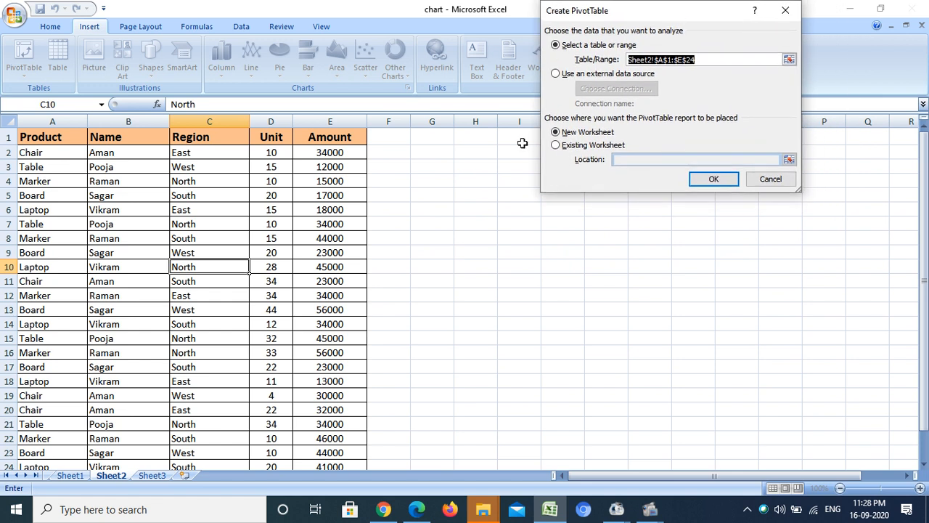
{"action": "left_click", "coordinate": [573, 148]}
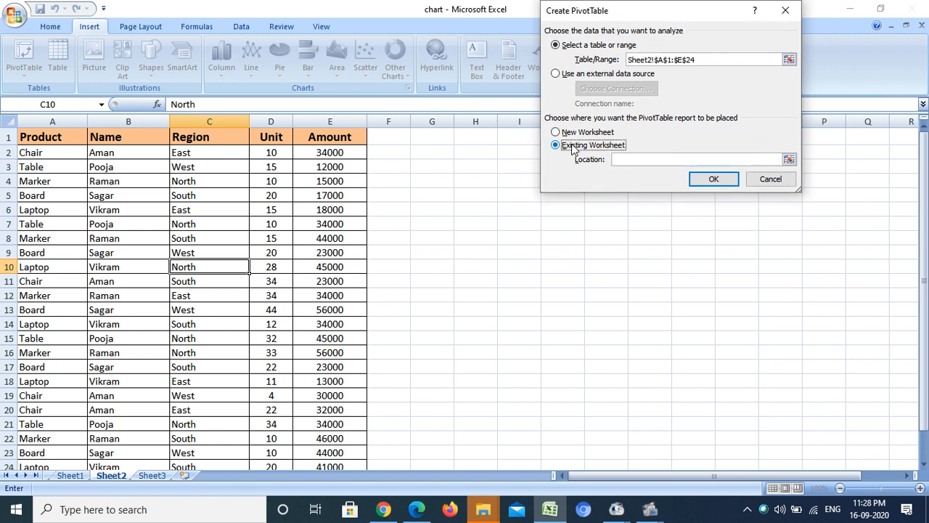
{"action": "left_click", "coordinate": [789, 160]}
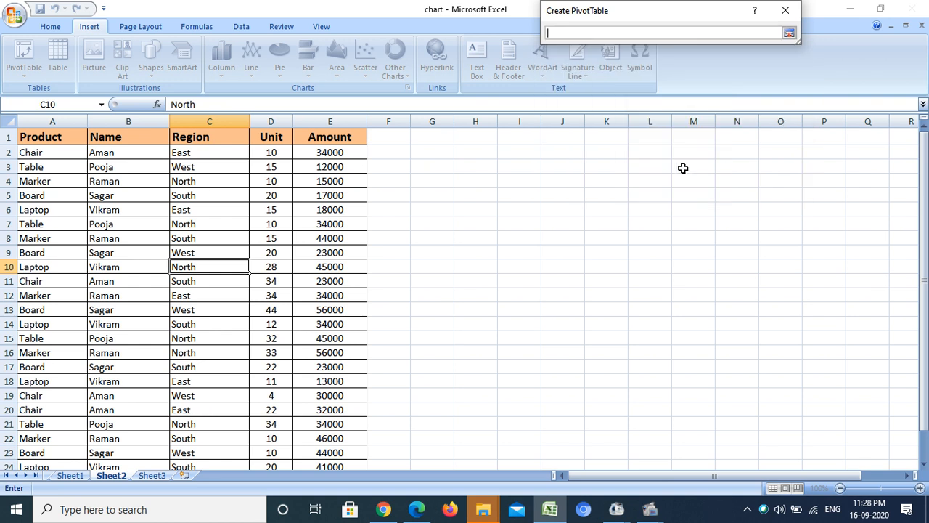
{"action": "left_click", "coordinate": [477, 136]}
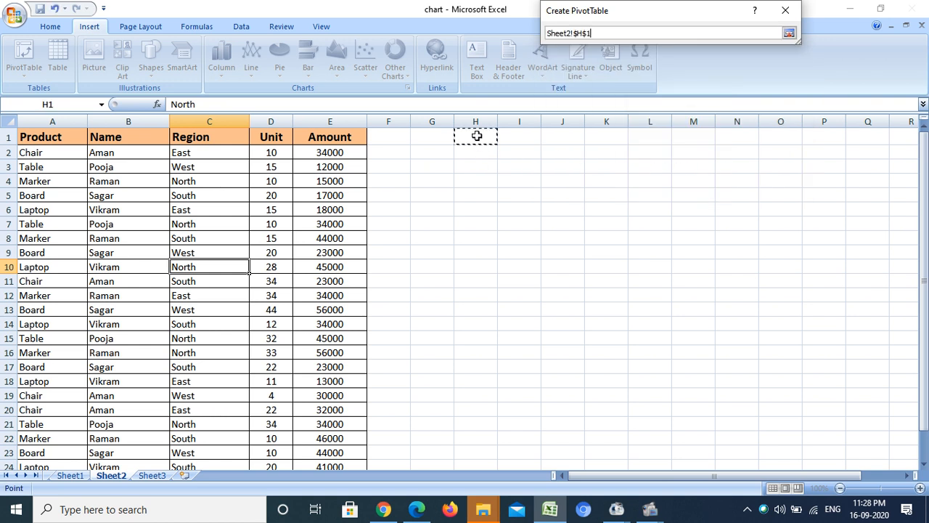
{"action": "left_click", "coordinate": [790, 33]}
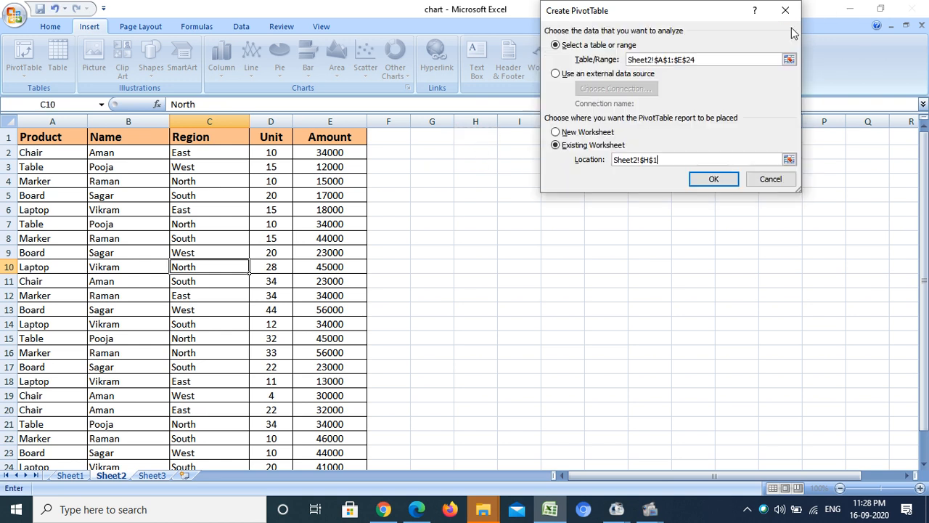
{"action": "left_click", "coordinate": [715, 179]}
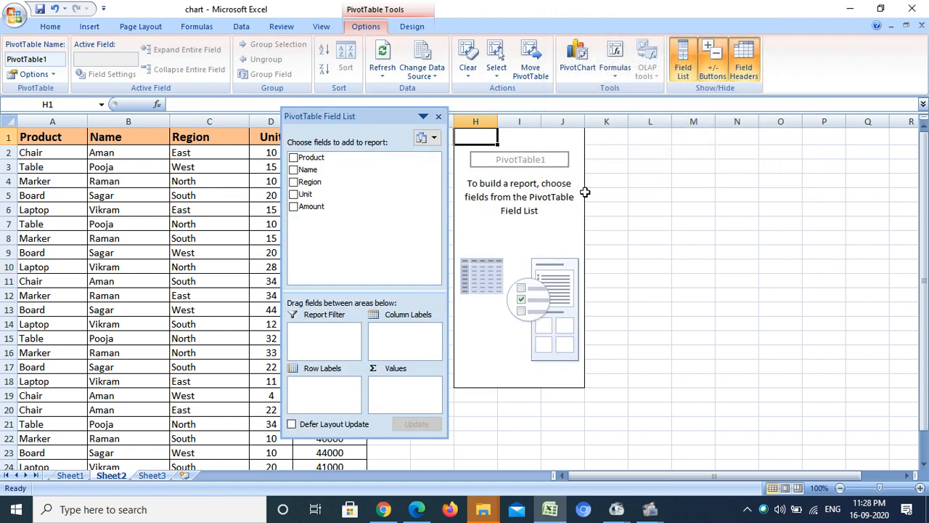
Add Region to the PivotTable's row labels and Product to its column labels
{"action": "left_click_drag", "start_coordinate": [409, 114], "coordinate": [798, 96]}
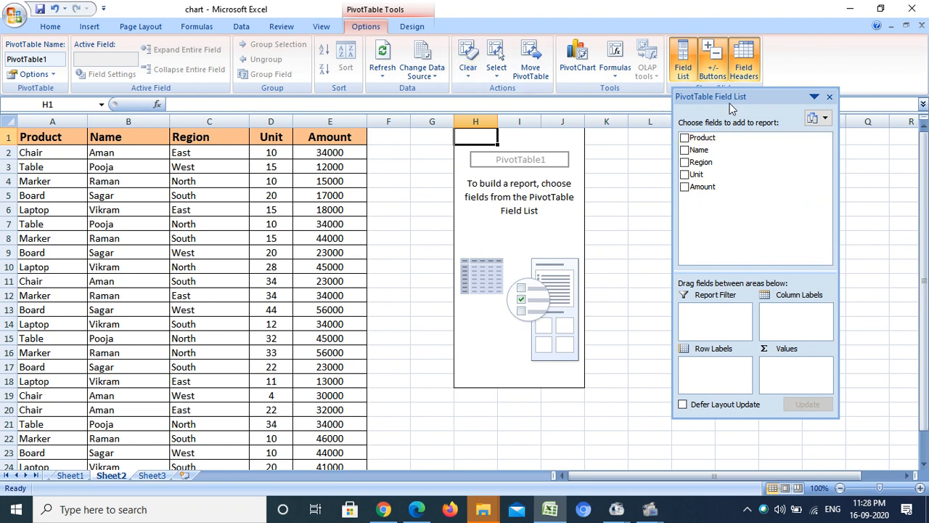
{"action": "left_click_drag", "start_coordinate": [730, 100], "coordinate": [638, 19]}
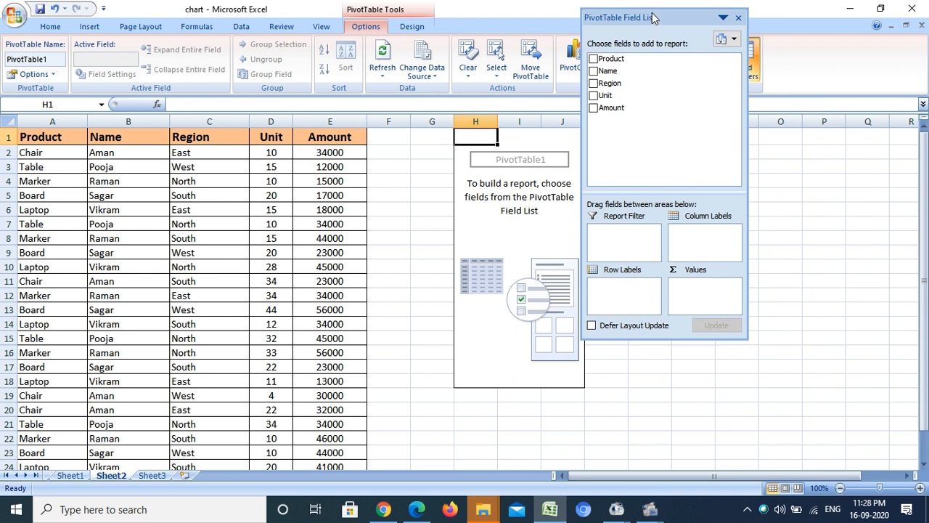
{"action": "mouse_move", "coordinate": [654, 17]}
{"action": "left_mouse_down"}
{"action": "mouse_move", "coordinate": [732, 15]}
{"action": "mouse_move", "coordinate": [665, 16]}
{"action": "left_mouse_up"}
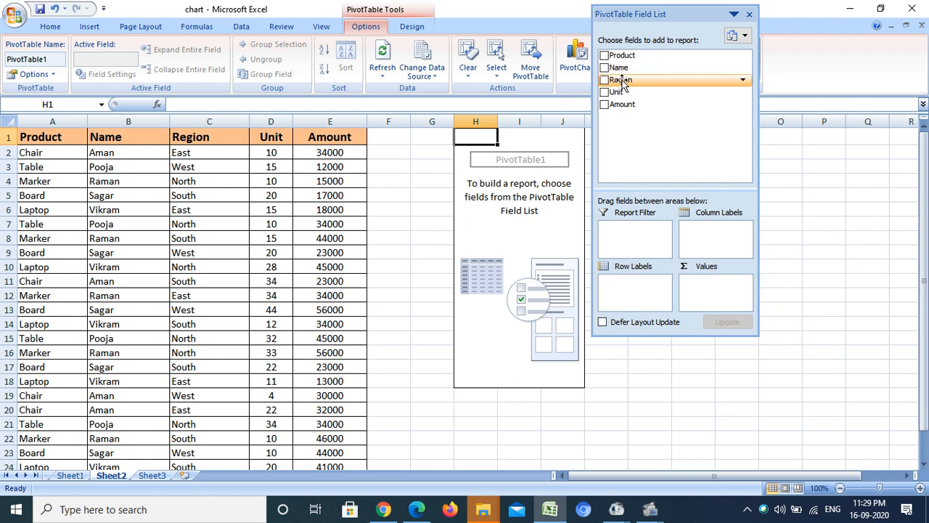
{"action": "left_click_drag", "start_coordinate": [622, 82], "coordinate": [618, 301]}
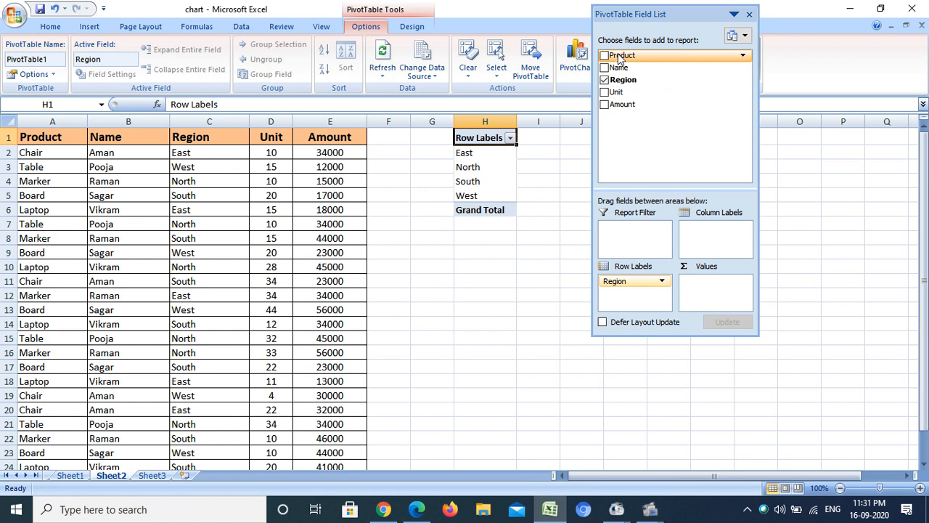
{"action": "left_click_drag", "start_coordinate": [621, 60], "coordinate": [715, 239]}
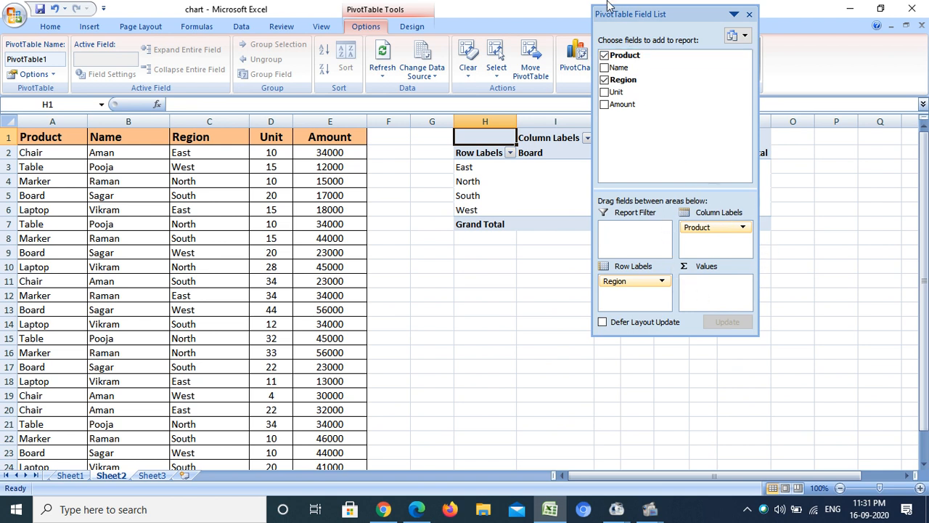
Add the Amount field to the PivotTable's values, summed by region and product
{"action": "left_click_drag", "start_coordinate": [648, 22], "coordinate": [134, 23]}
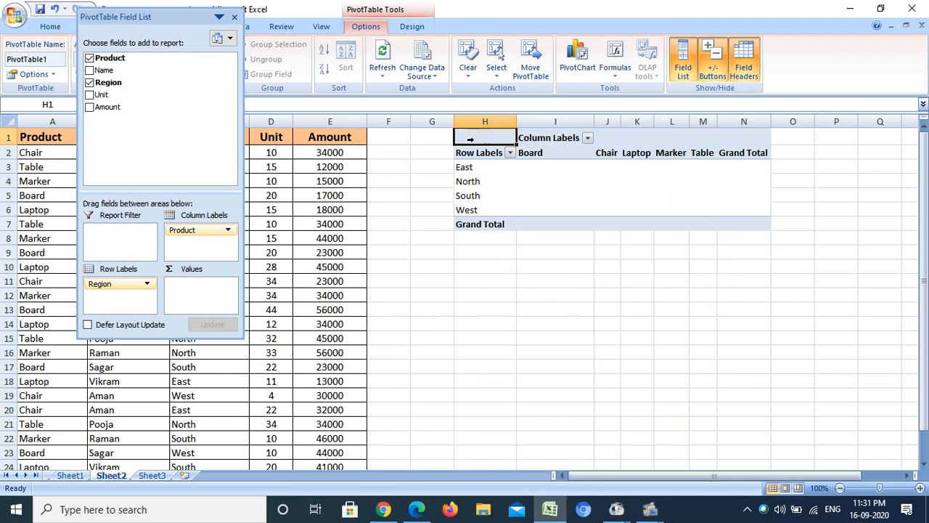
{"action": "left_click", "coordinate": [436, 237]}
{"action": "left_click_drag", "start_coordinate": [483, 165], "coordinate": [476, 211]}
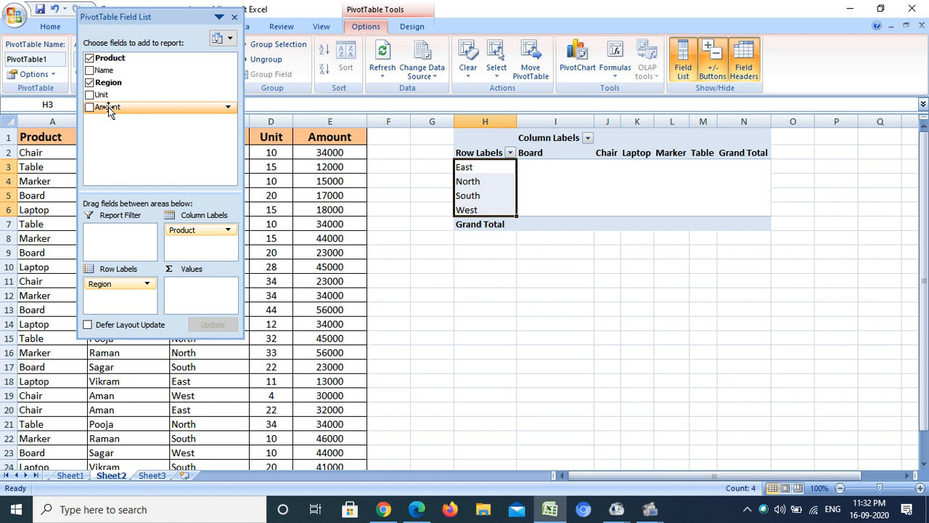
{"action": "left_click_drag", "start_coordinate": [108, 108], "coordinate": [205, 299]}
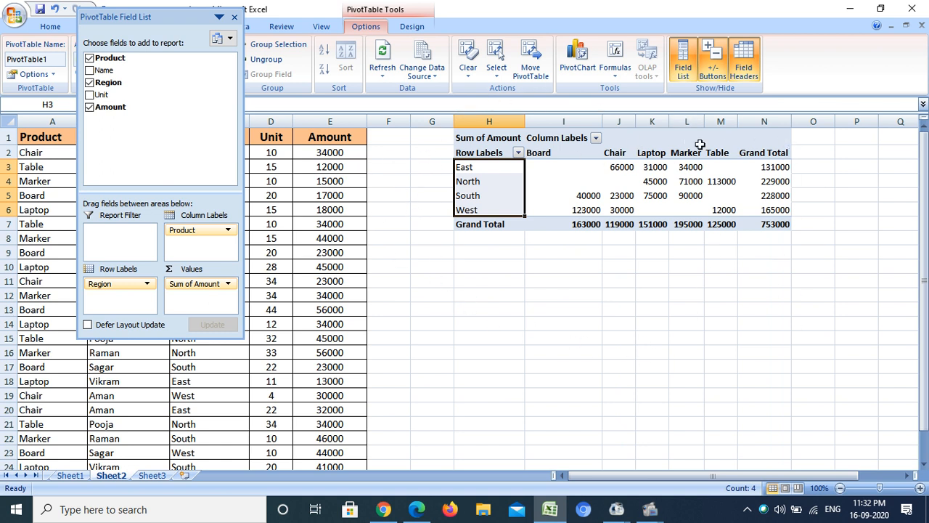
Drill down into the East/Chair total on a new sheet, check its Amount entries, and return to Sheet2
{"action": "left_click", "coordinate": [487, 172]}
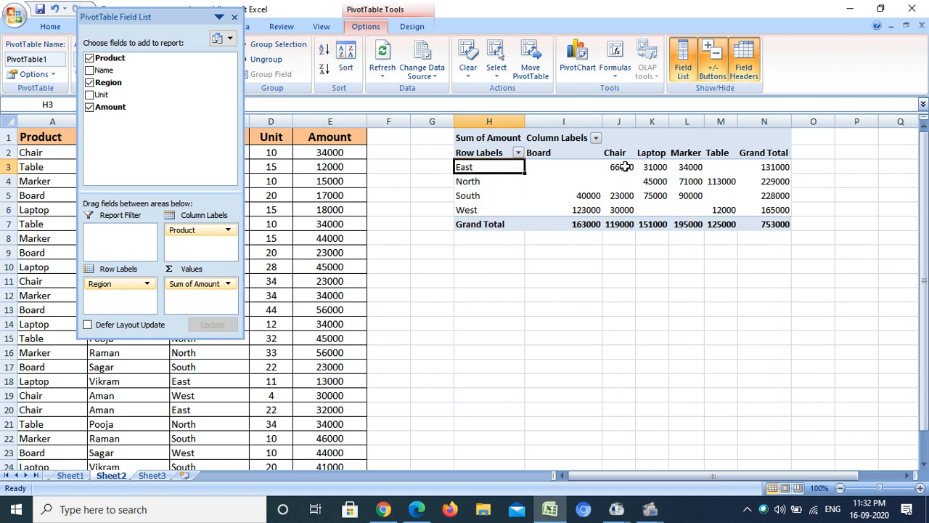
{"action": "mouse_move", "coordinate": [625, 167]}
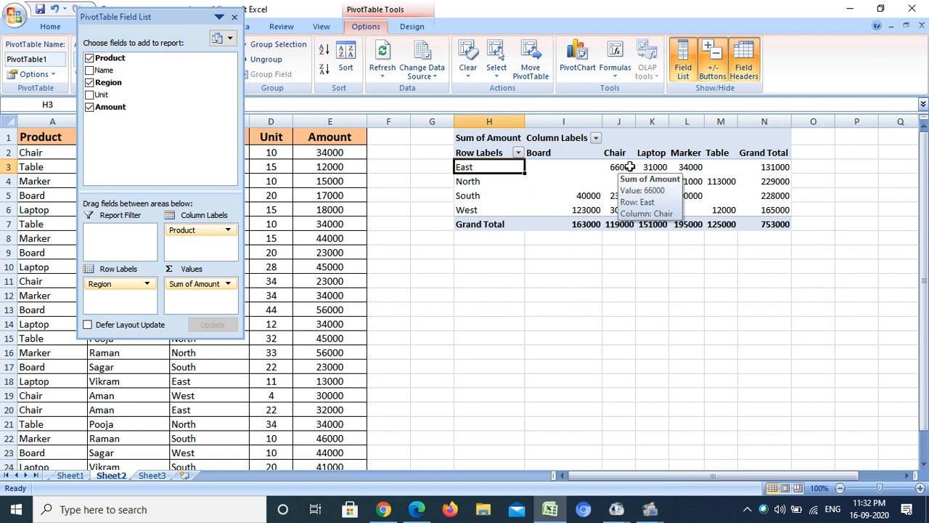
{"action": "double_click", "coordinate": [629, 167]}
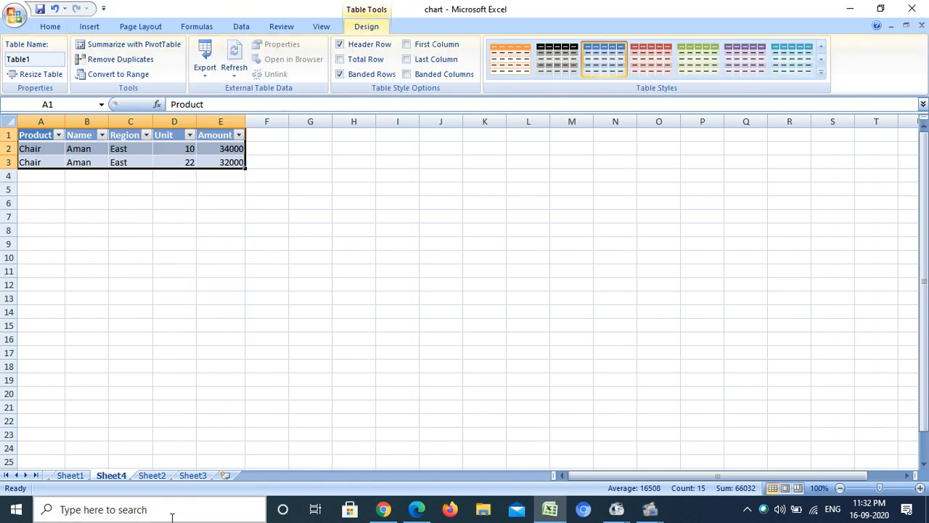
{"action": "left_click", "coordinate": [154, 476]}
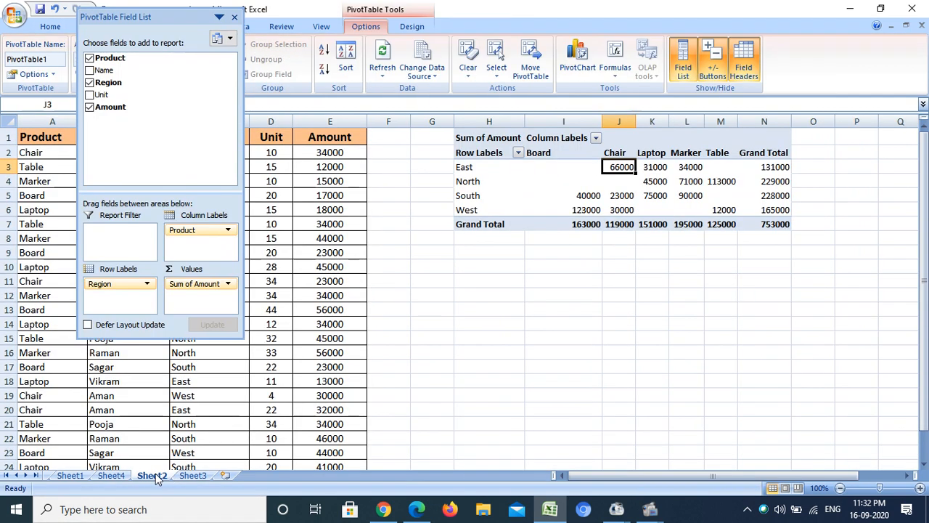
{"action": "left_click", "coordinate": [113, 477]}
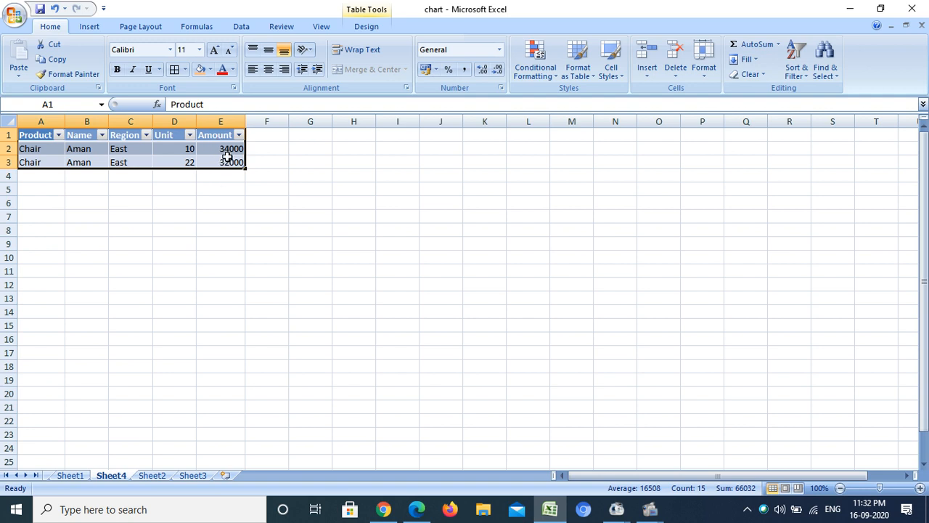
{"action": "left_click_drag", "start_coordinate": [224, 149], "coordinate": [224, 162]}
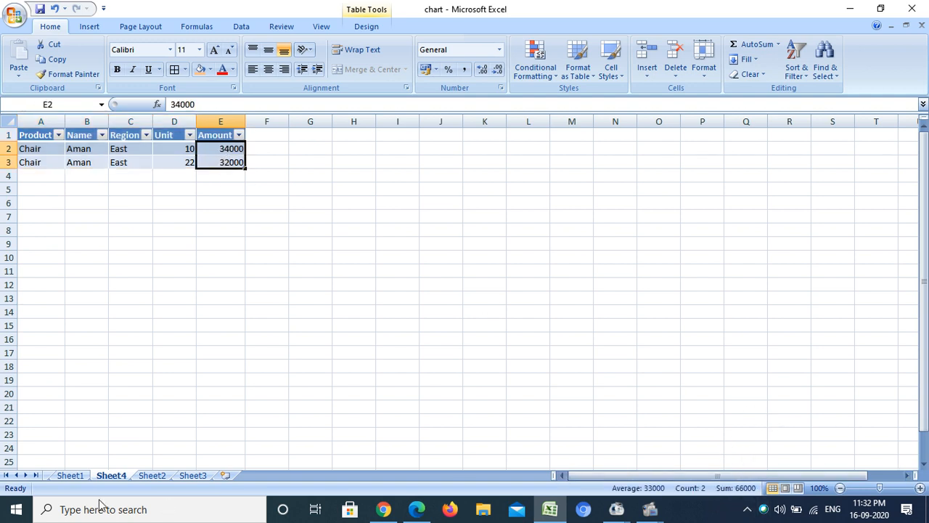
{"action": "left_click", "coordinate": [153, 475]}
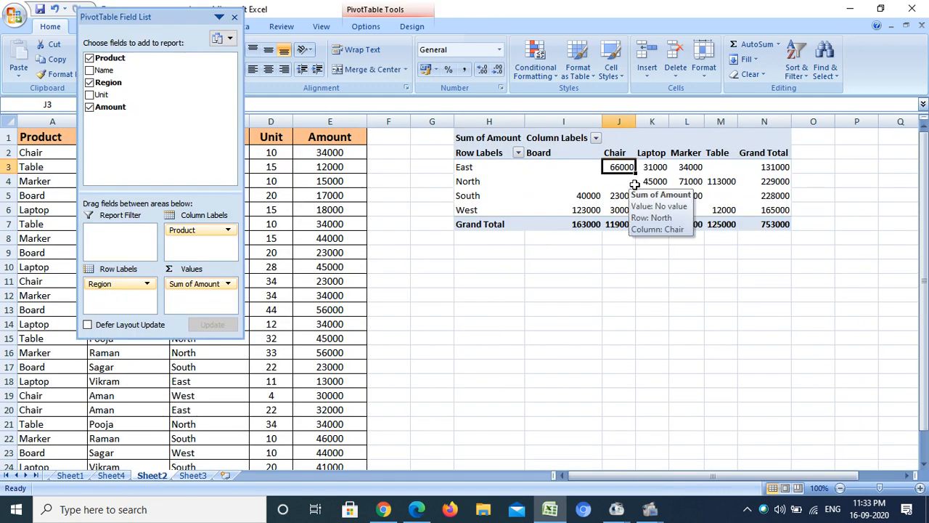
Drill down into the East/Laptop total on a new sheet, check its Amount entries, and return to Sheet2
{"action": "mouse_move", "coordinate": [653, 167]}
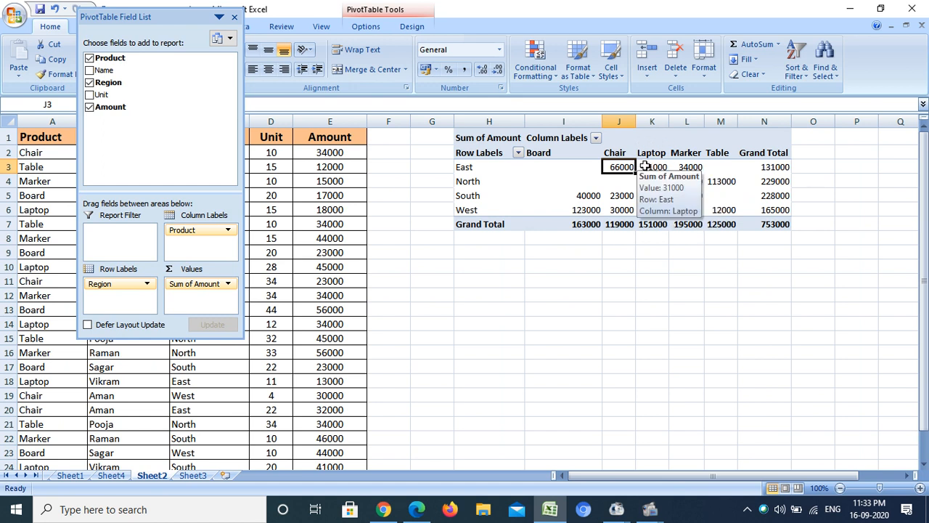
{"action": "left_click", "coordinate": [652, 167]}
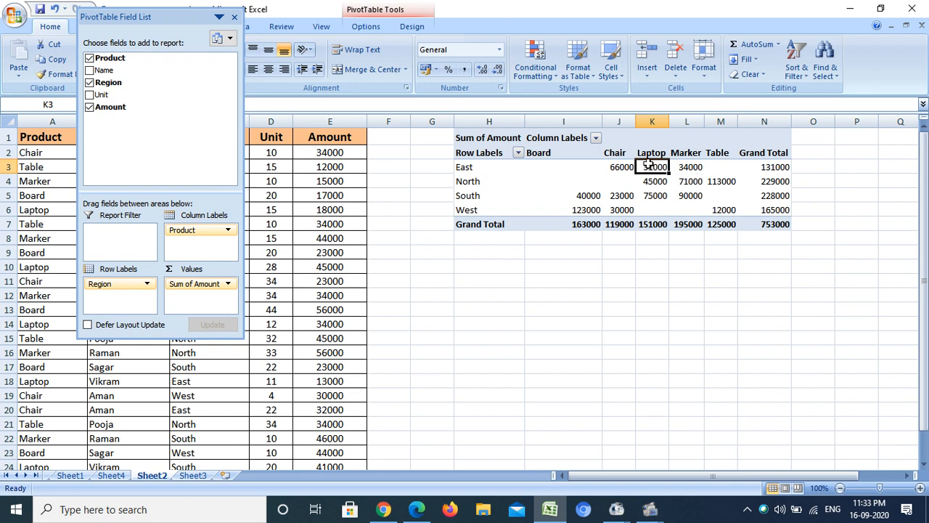
{"action": "double_click", "coordinate": [651, 166]}
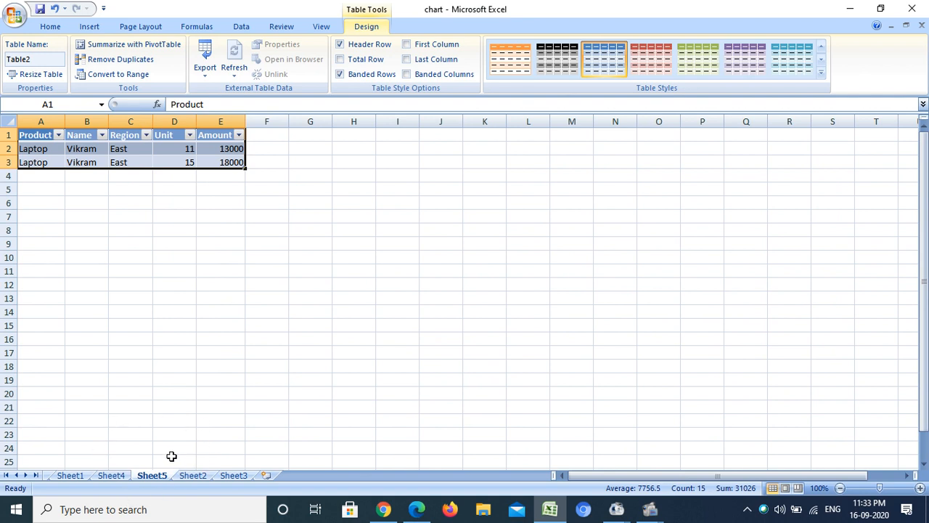
{"action": "left_click", "coordinate": [190, 475]}
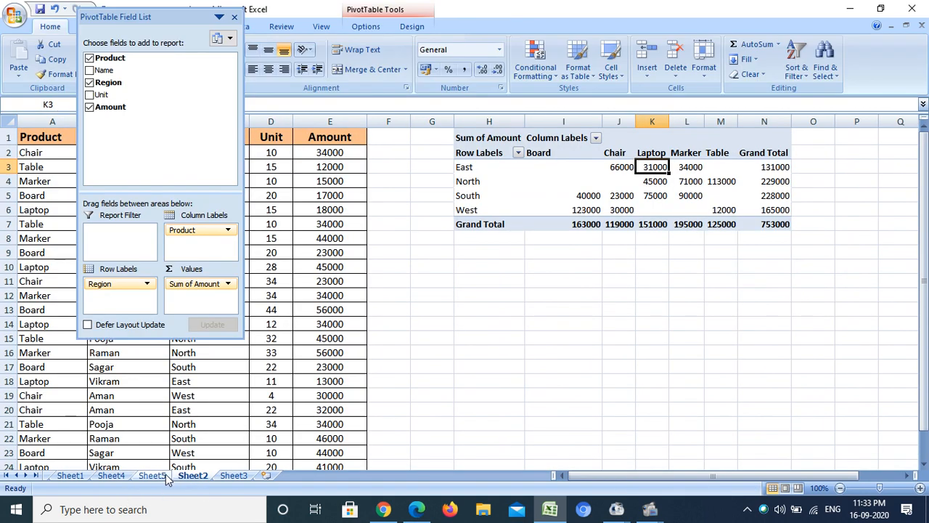
{"action": "left_click", "coordinate": [163, 476]}
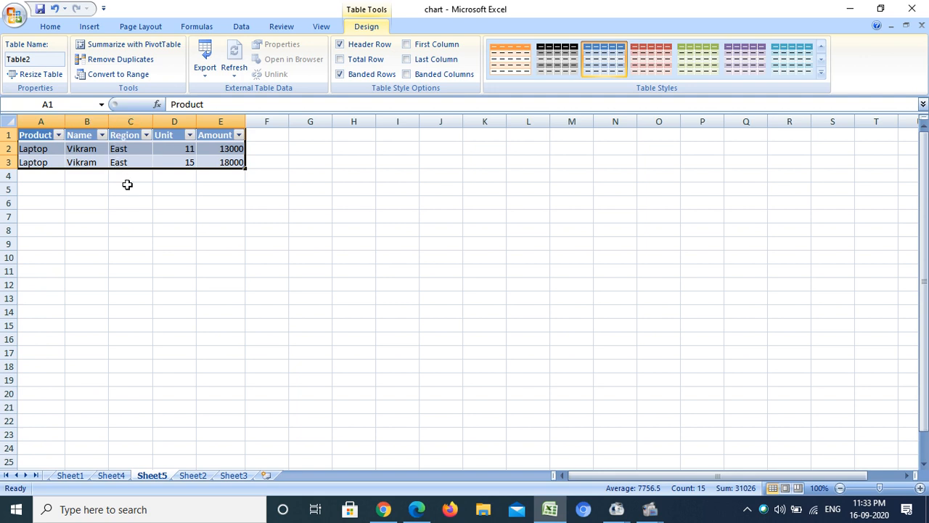
{"action": "left_click_drag", "start_coordinate": [187, 140], "coordinate": [214, 163]}
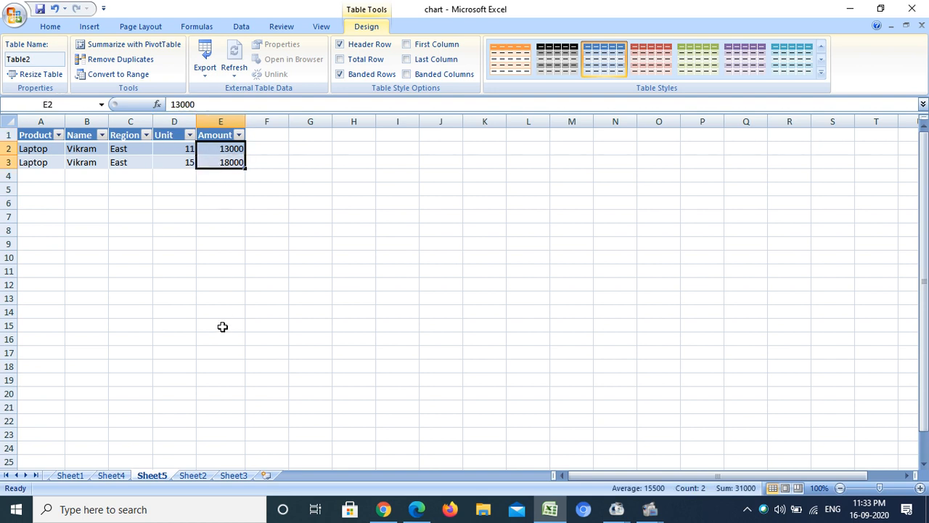
{"action": "left_click", "coordinate": [194, 477]}
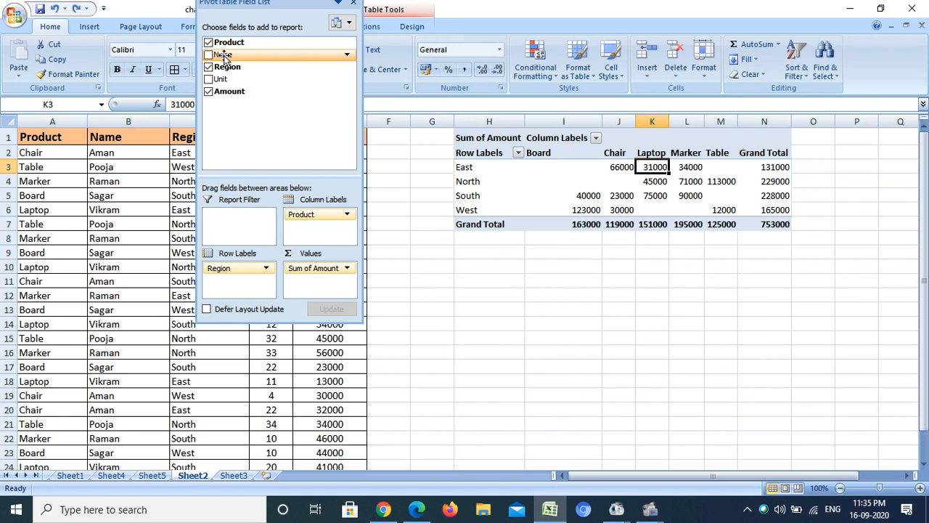
Add the Name field to the PivotTable's row labels below Region
{"action": "left_click_drag", "start_coordinate": [226, 59], "coordinate": [216, 291]}
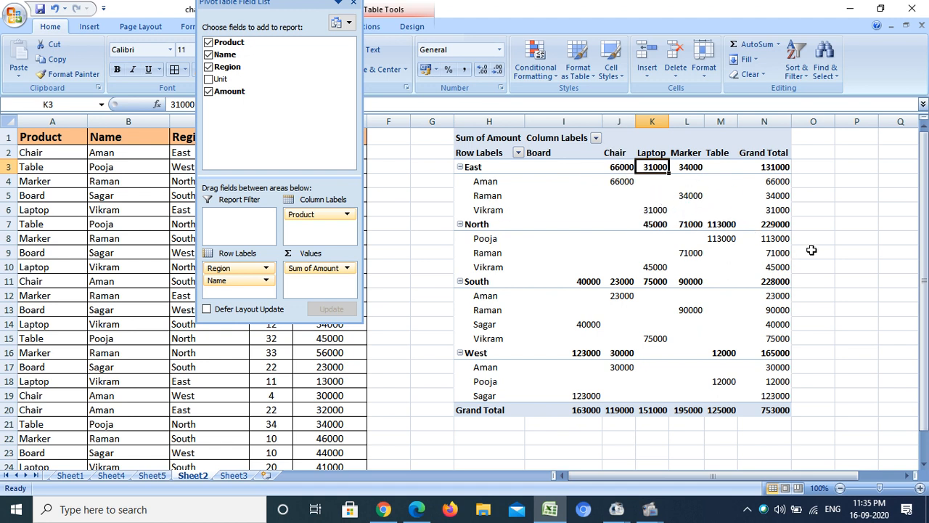
{"action": "mouse_move", "coordinate": [617, 365]}
{"action": "mouse_move", "coordinate": [558, 261]}
Set the Amount value field to summarise by Count and check individual counts in the East region
{"action": "left_click", "coordinate": [347, 269]}
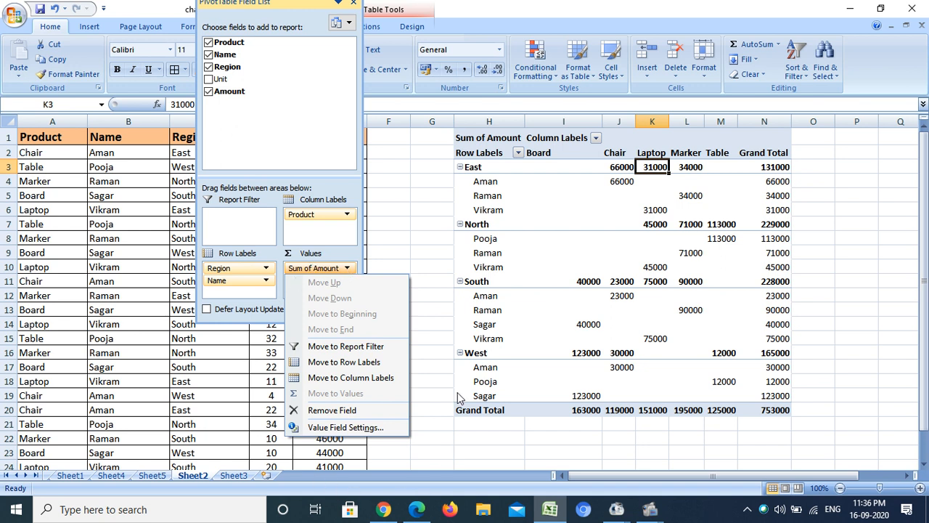
{"action": "left_click", "coordinate": [349, 428]}
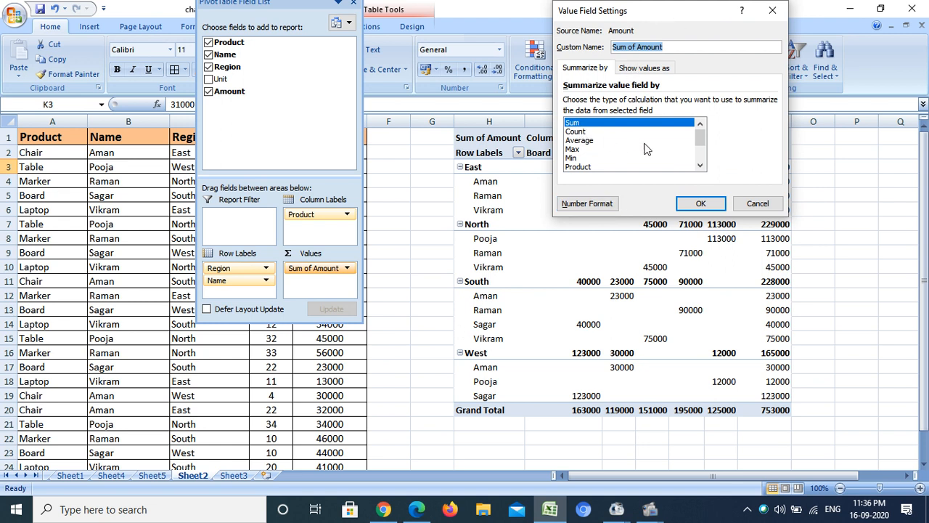
{"action": "left_click", "coordinate": [583, 133]}
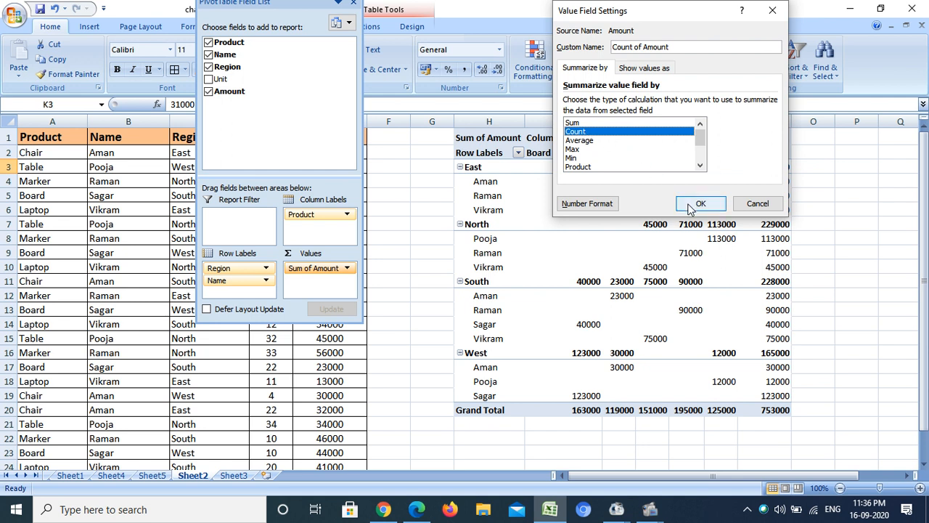
{"action": "left_click", "coordinate": [700, 204]}
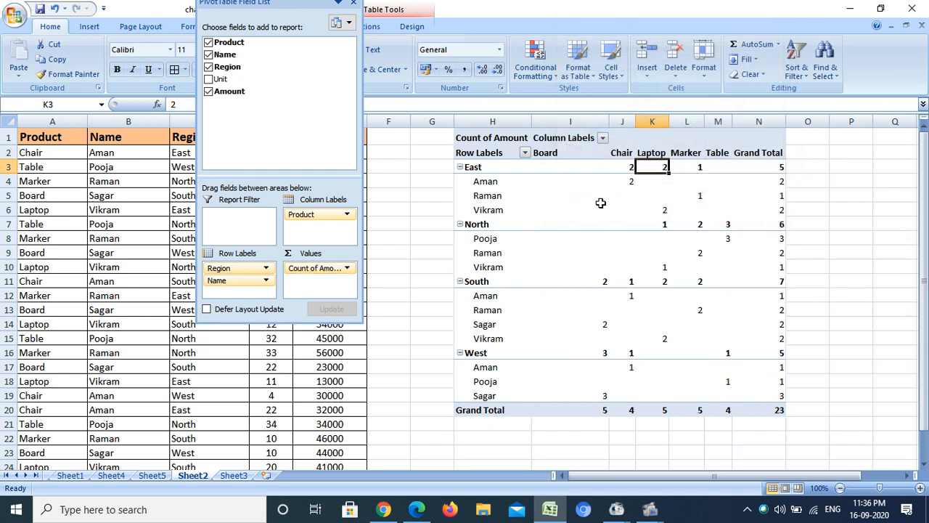
{"action": "left_click", "coordinate": [570, 223]}
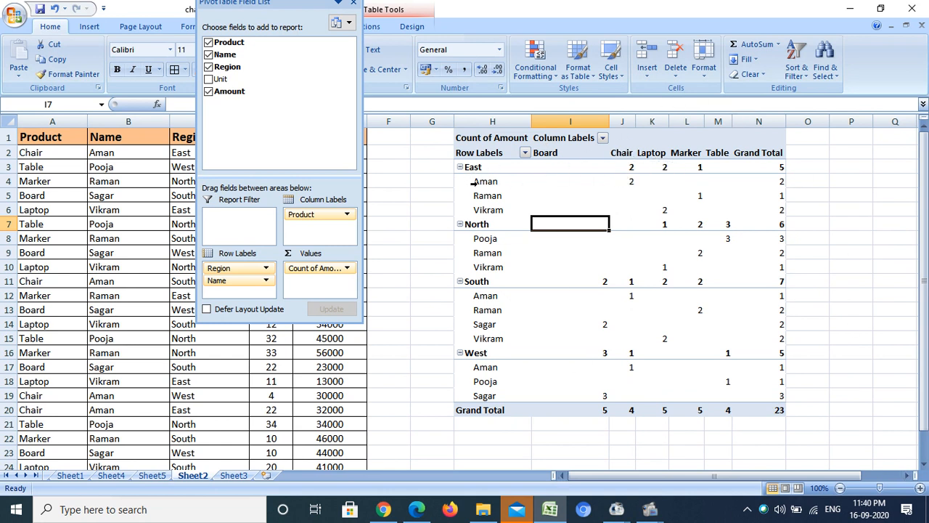
{"action": "left_click", "coordinate": [627, 180]}
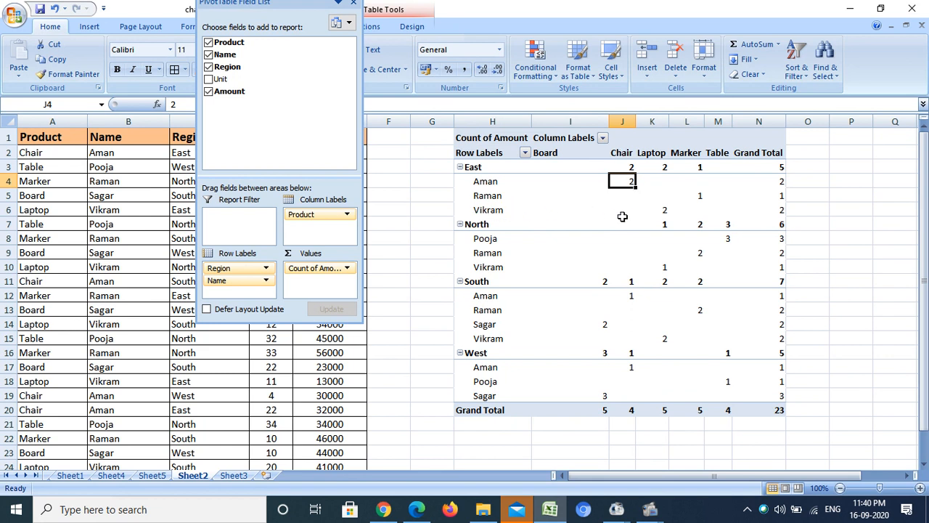
{"action": "left_click", "coordinate": [703, 195]}
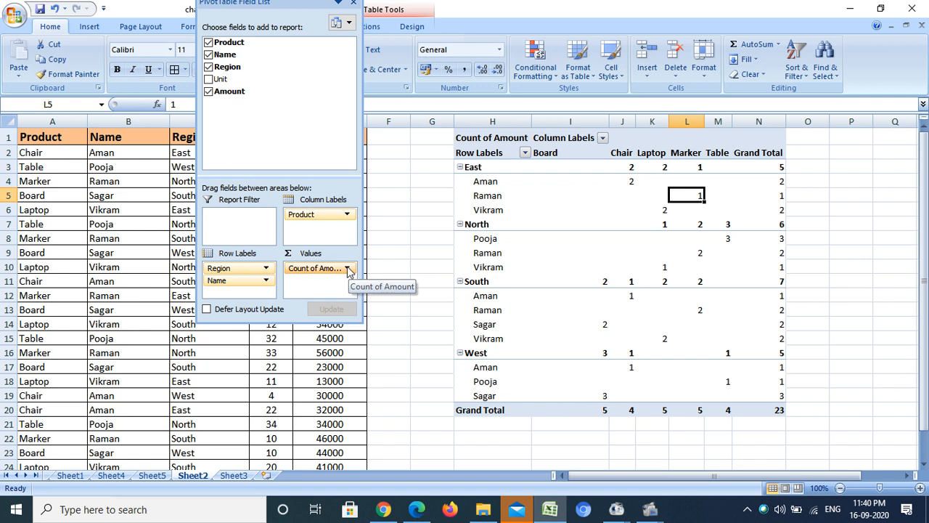
Browse the calculation types for the Amount value field and set it to summarise by Max
{"action": "left_click", "coordinate": [348, 271]}
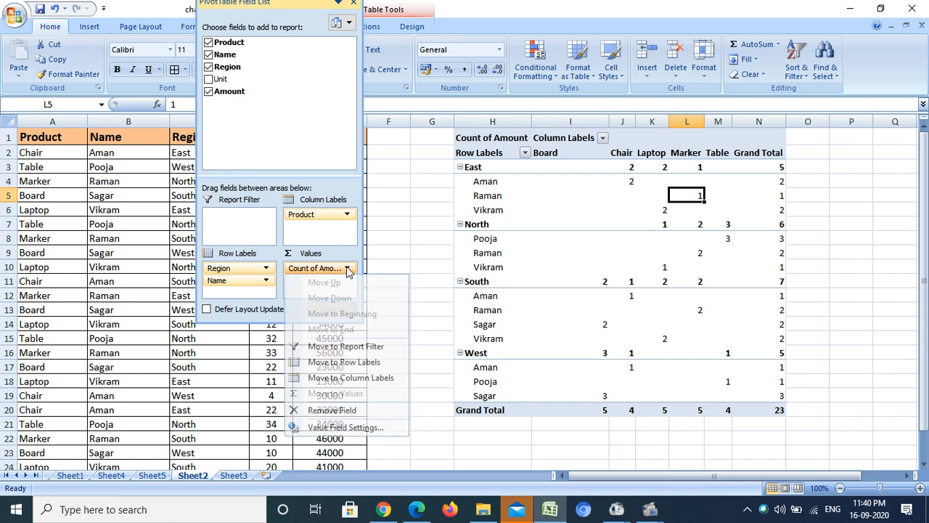
{"action": "left_click", "coordinate": [346, 428]}
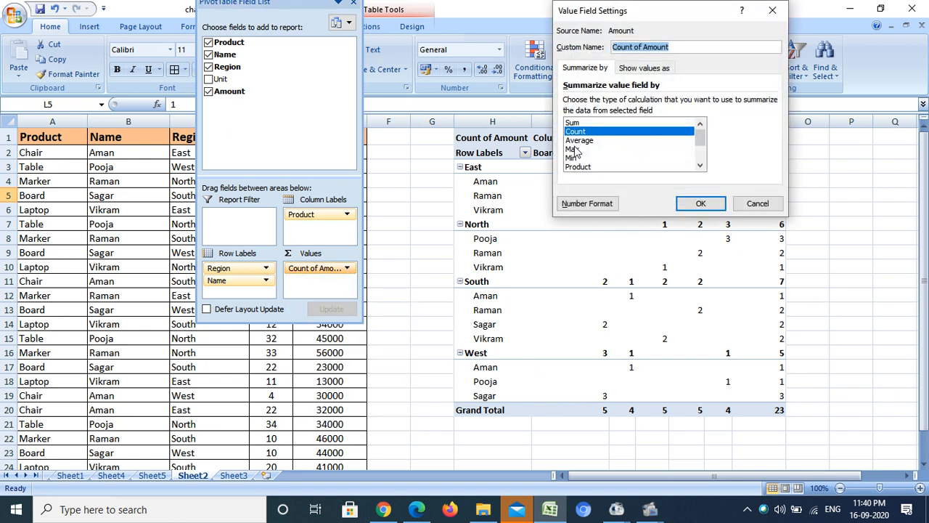
{"action": "left_click", "coordinate": [577, 148]}
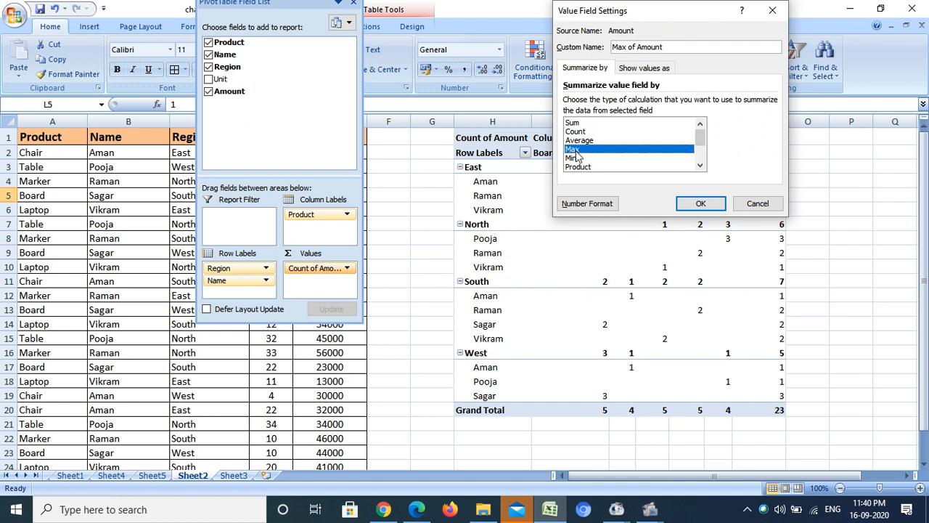
{"action": "scroll", "coordinate": [577, 156], "scroll_direction": "down", "scroll_amount": 2}
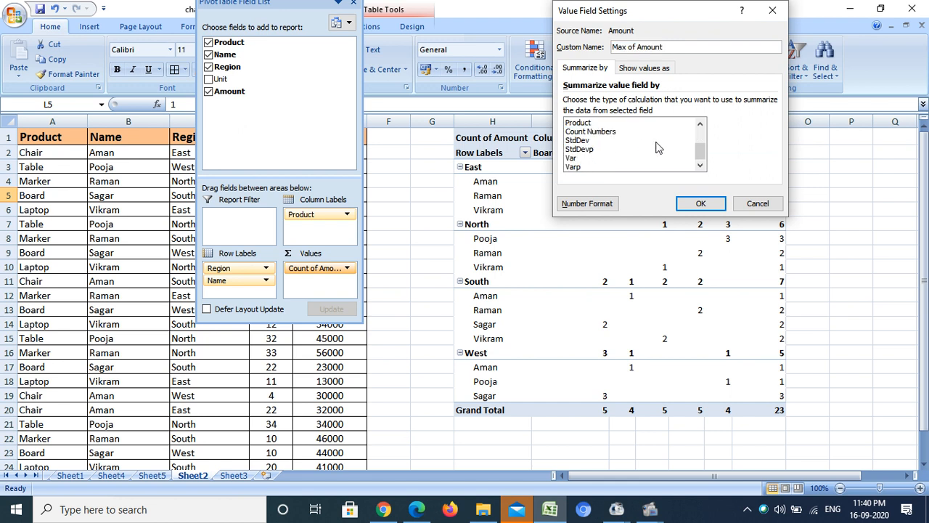
{"action": "left_click_drag", "start_coordinate": [701, 150], "coordinate": [703, 138]}
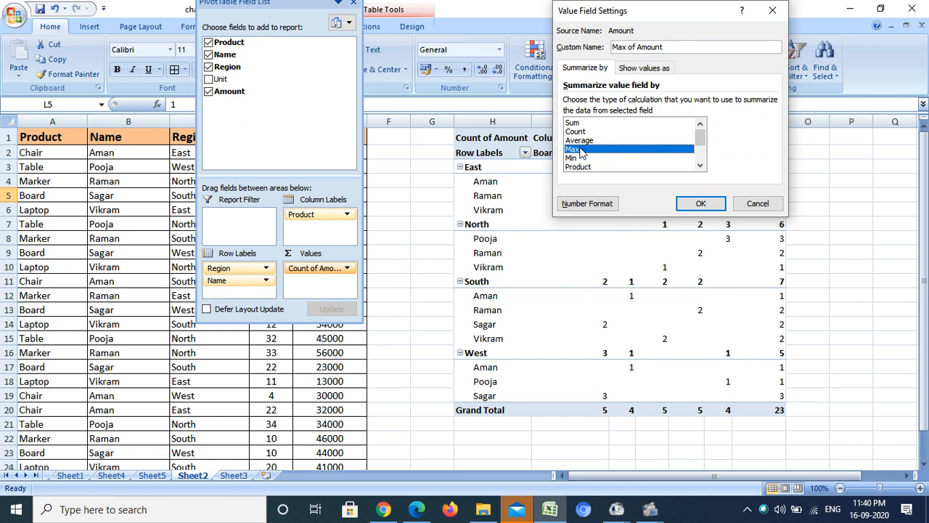
{"action": "left_click", "coordinate": [701, 204]}
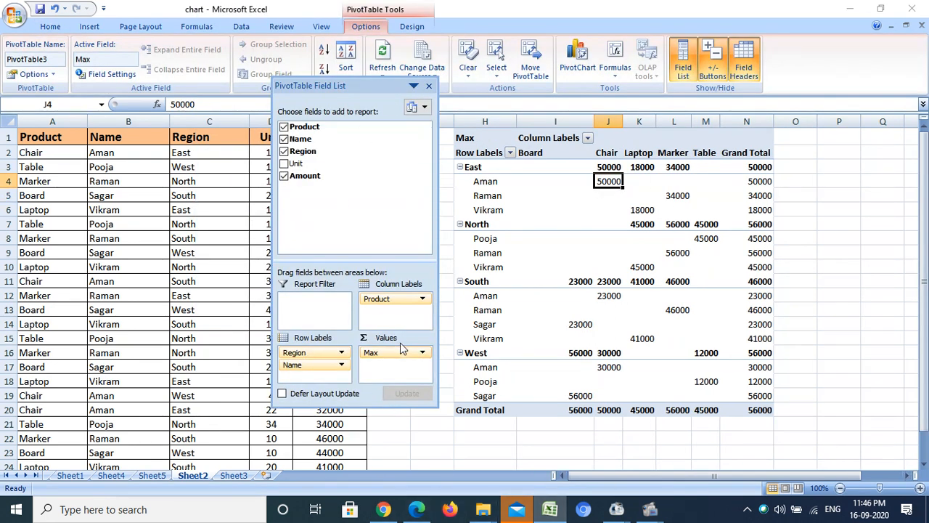
Set the Amount value field to summarise by Sum in its value field settings
{"action": "left_click", "coordinate": [423, 353]}
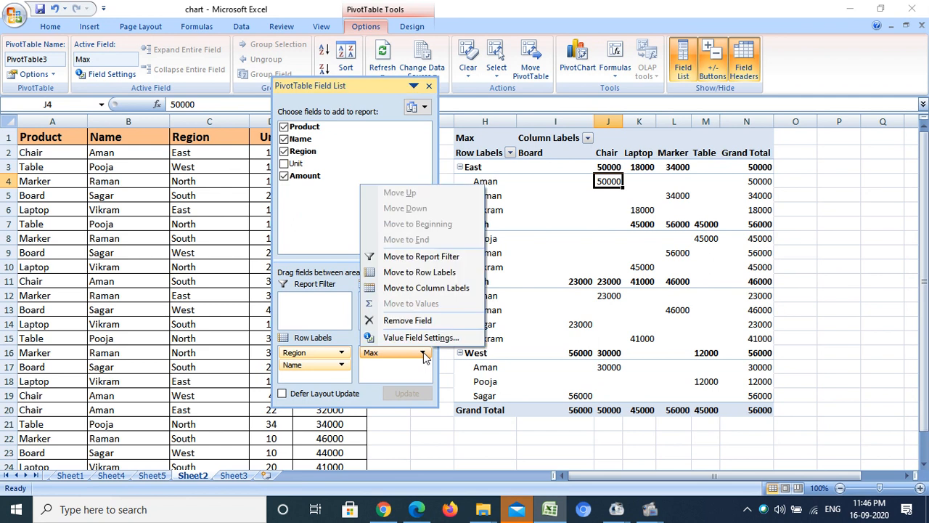
{"action": "left_click", "coordinate": [419, 338]}
{"action": "left_click", "coordinate": [582, 123]}
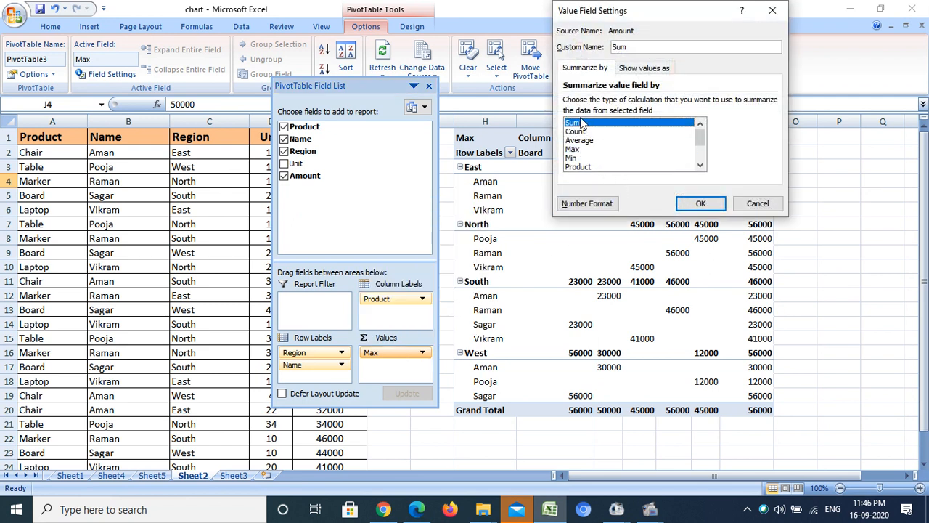
{"action": "left_click", "coordinate": [699, 204]}
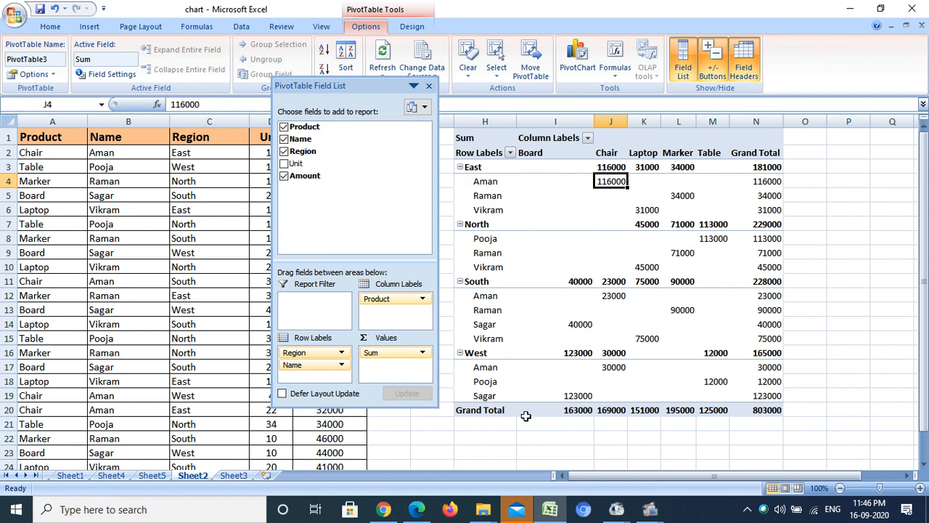
Collapse the East, North, South and West regions in the PivotTable and expand North again
{"action": "left_click", "coordinate": [459, 168]}
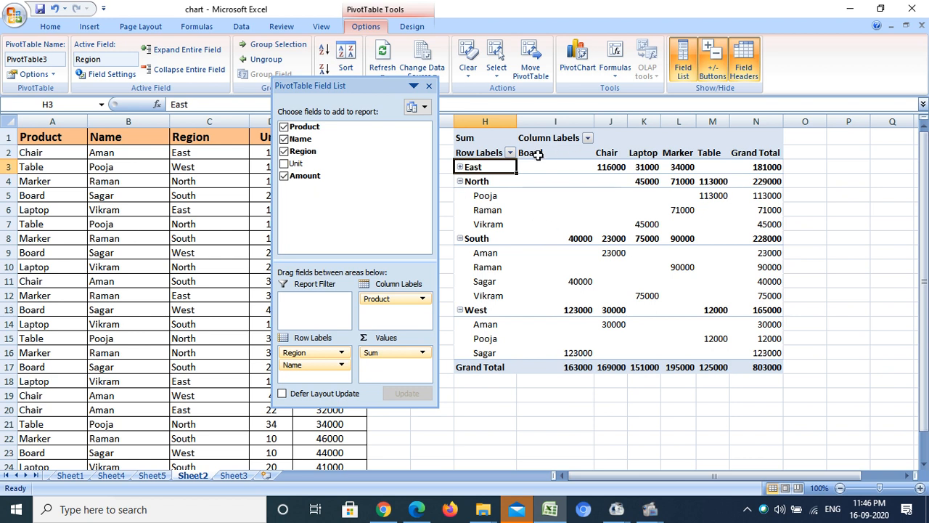
{"action": "left_click", "coordinate": [459, 181]}
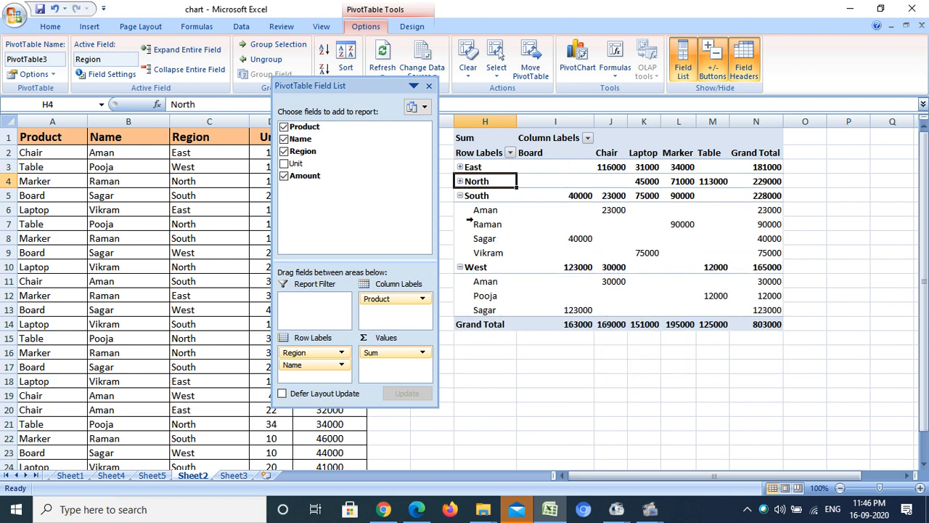
{"action": "left_click", "coordinate": [460, 195]}
{"action": "left_click", "coordinate": [459, 210]}
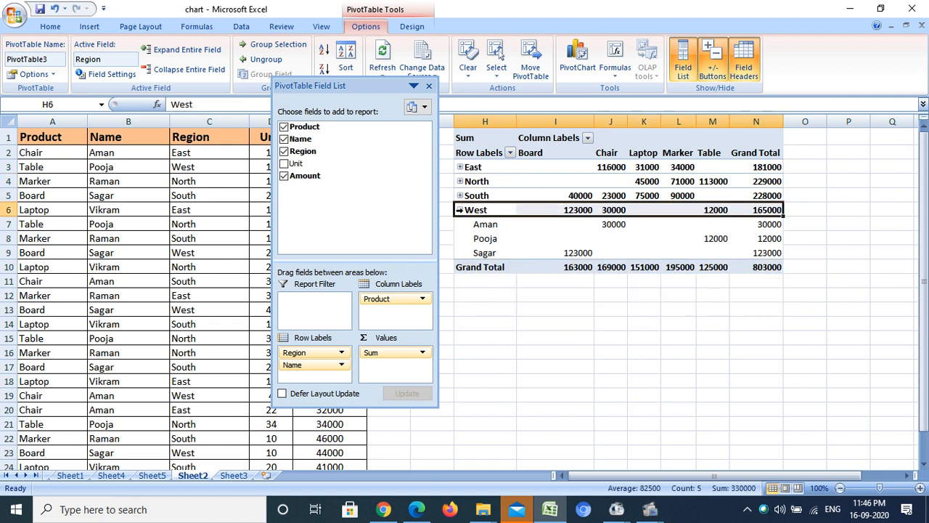
{"action": "left_click", "coordinate": [459, 210]}
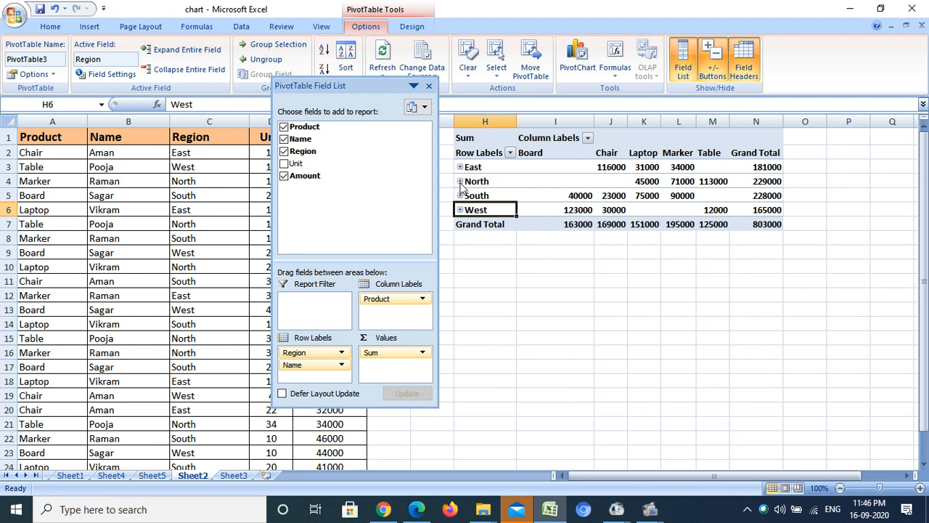
{"action": "left_click", "coordinate": [460, 181]}
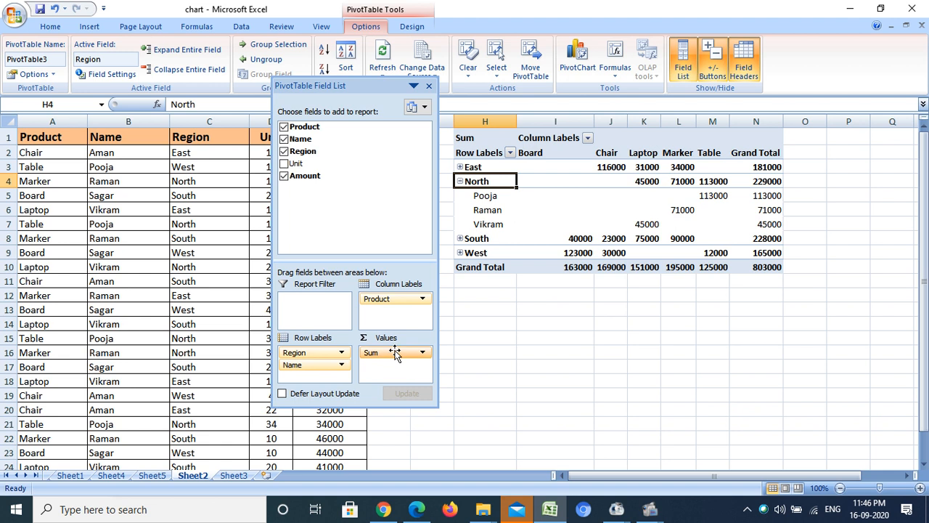
Replace the Amount field in the PivotTable's values with the Unit field, summed
{"action": "mouse_move", "coordinate": [395, 353]}
{"action": "left_mouse_down"}
{"action": "mouse_move", "coordinate": [296, 174]}
{"action": "mouse_move", "coordinate": [385, 359]}
{"action": "left_mouse_up"}
{"action": "left_click_drag", "start_coordinate": [391, 356], "coordinate": [347, 164]}
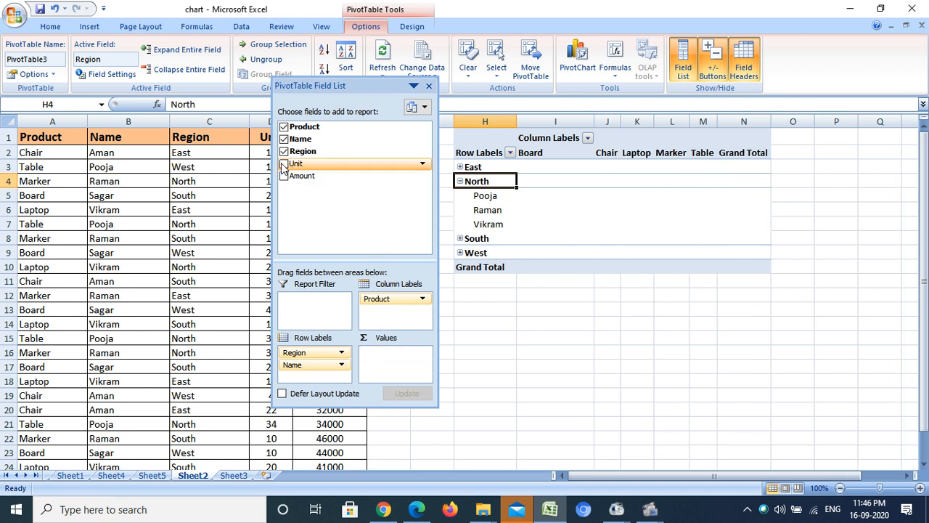
{"action": "left_click_drag", "start_coordinate": [289, 166], "coordinate": [398, 358]}
Expand the East, South and West regions to show the unit sums for each name
{"action": "left_click", "coordinate": [459, 167]}
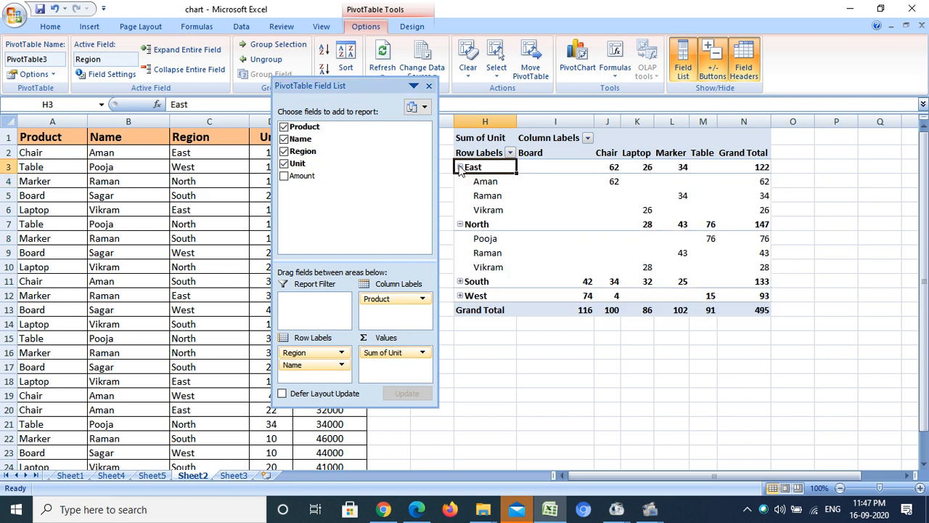
{"action": "left_click", "coordinate": [460, 281]}
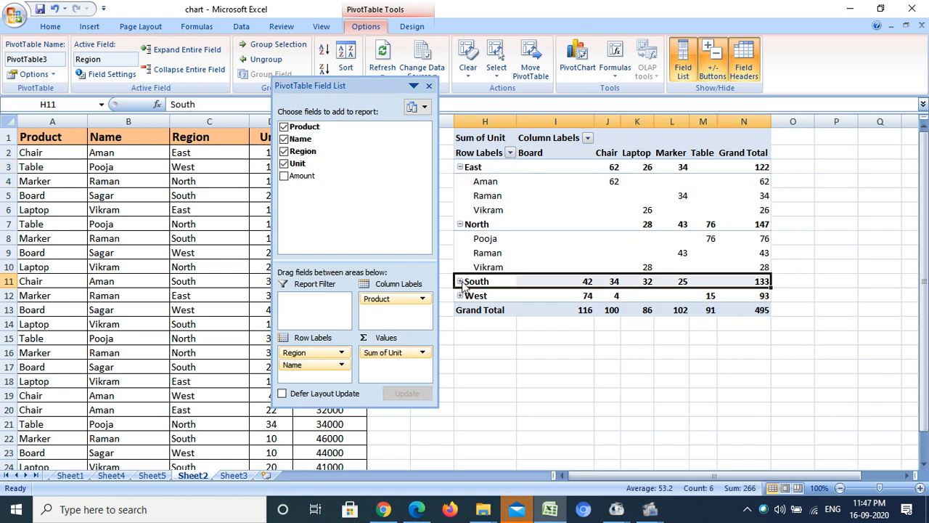
{"action": "left_click", "coordinate": [461, 281]}
{"action": "left_click", "coordinate": [461, 352]}
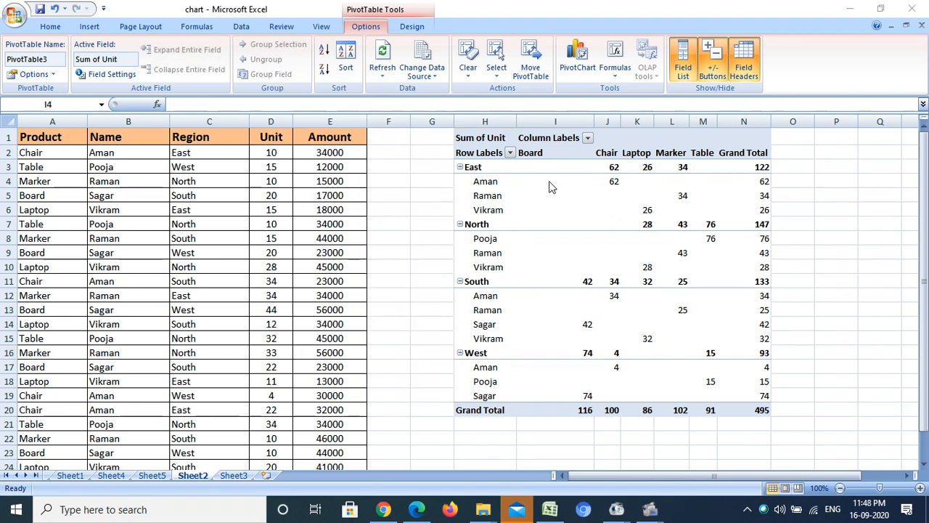
Close the PivotTable field list, select a cell outside the PivotTable, and reselect cell I5 inside it
{"action": "left_click", "coordinate": [552, 182]}
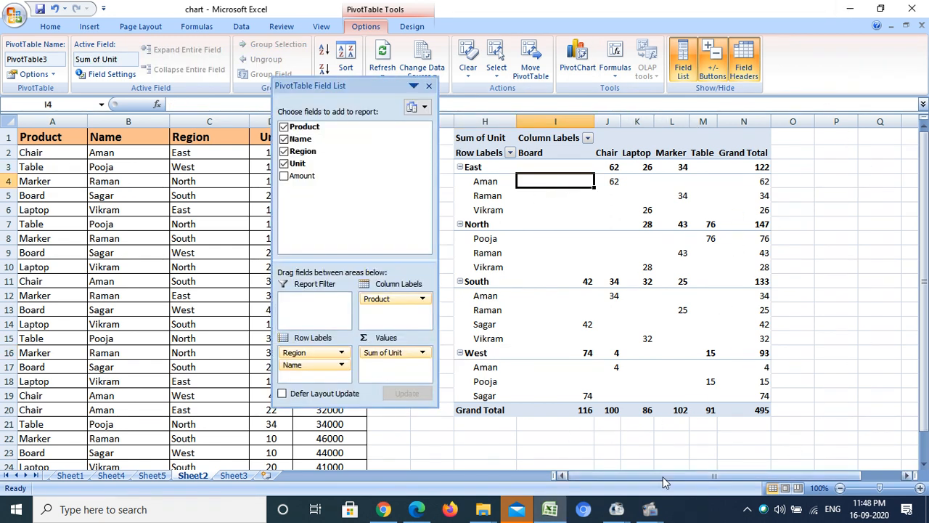
{"action": "left_click", "coordinate": [429, 87]}
{"action": "left_click", "coordinate": [576, 191]}
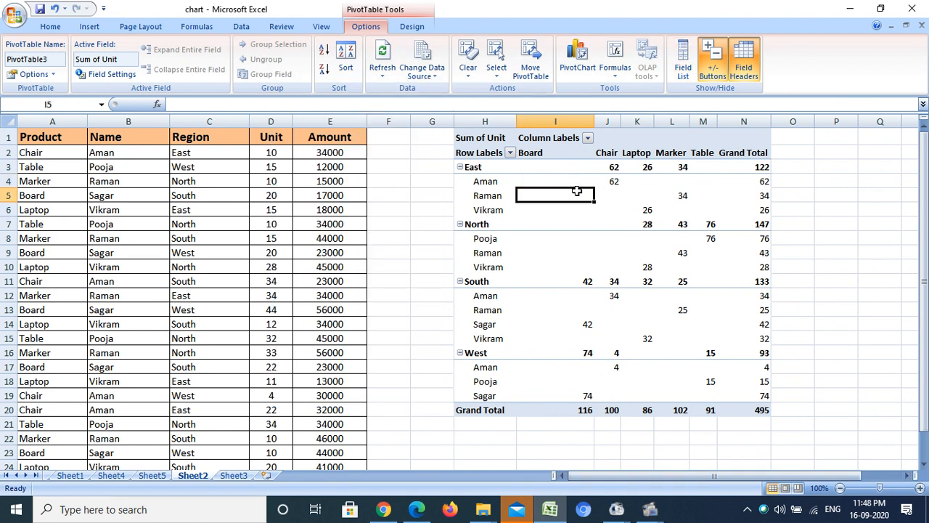
{"action": "left_click", "coordinate": [855, 191]}
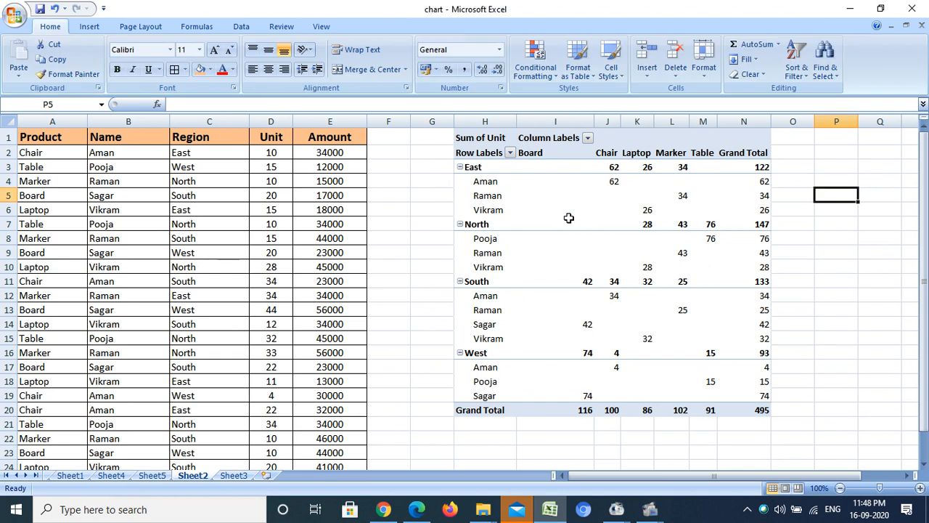
{"action": "left_click", "coordinate": [570, 202]}
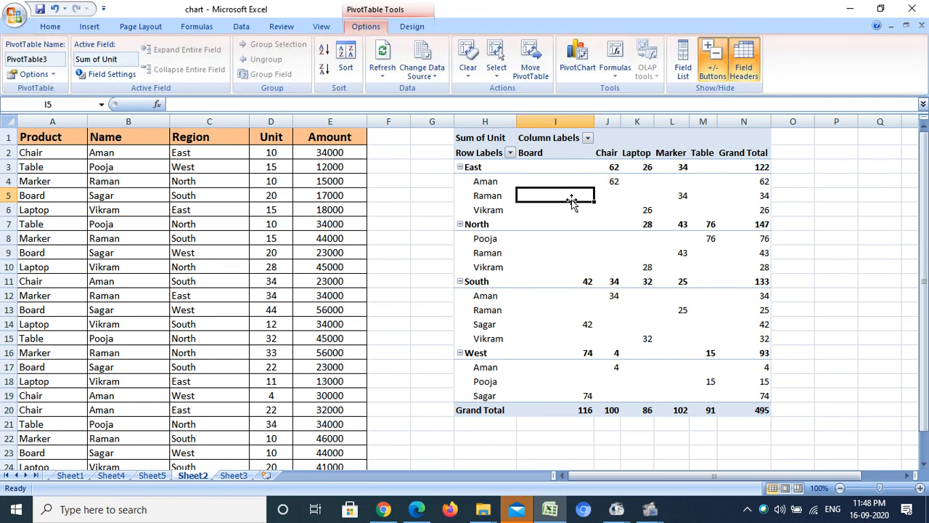
Hide and restore the PivotTable's expand/collapse buttons, and do the same with its field headers
{"action": "left_click", "coordinate": [715, 65]}
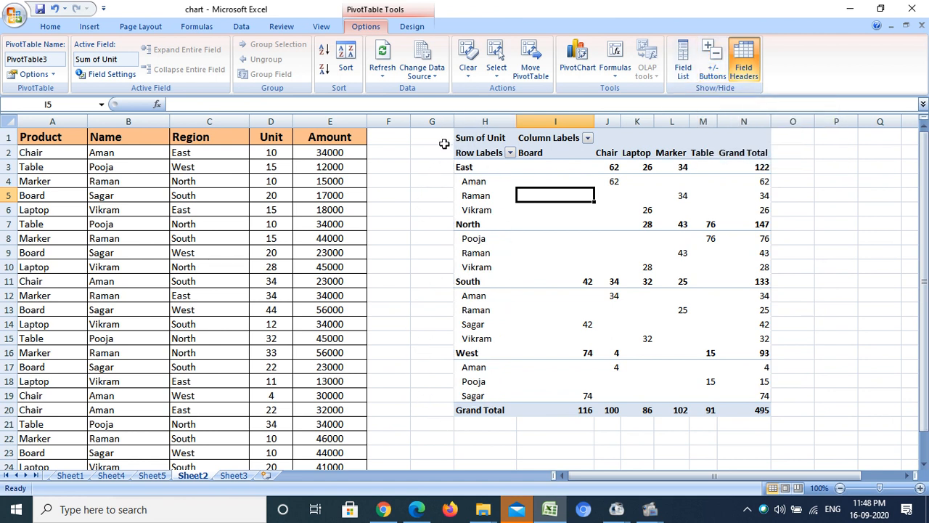
{"action": "left_click", "coordinate": [712, 62]}
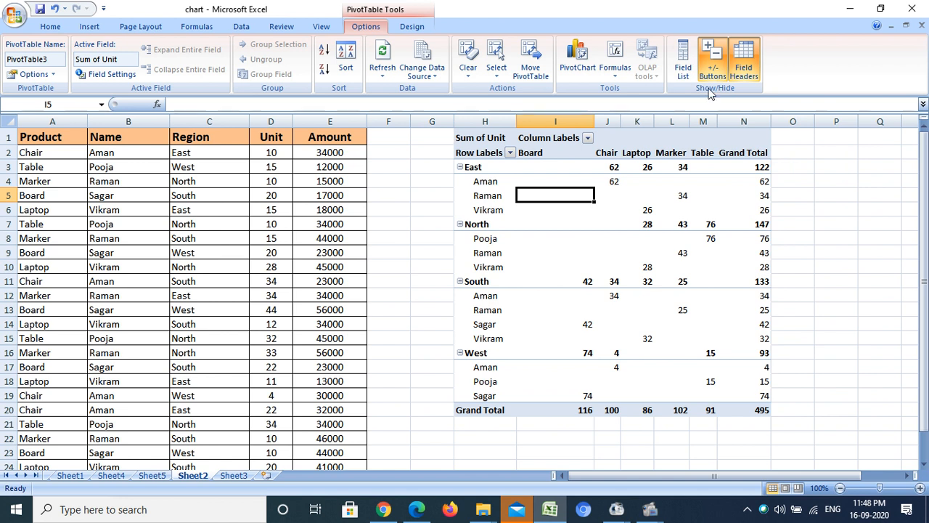
{"action": "left_click", "coordinate": [754, 73]}
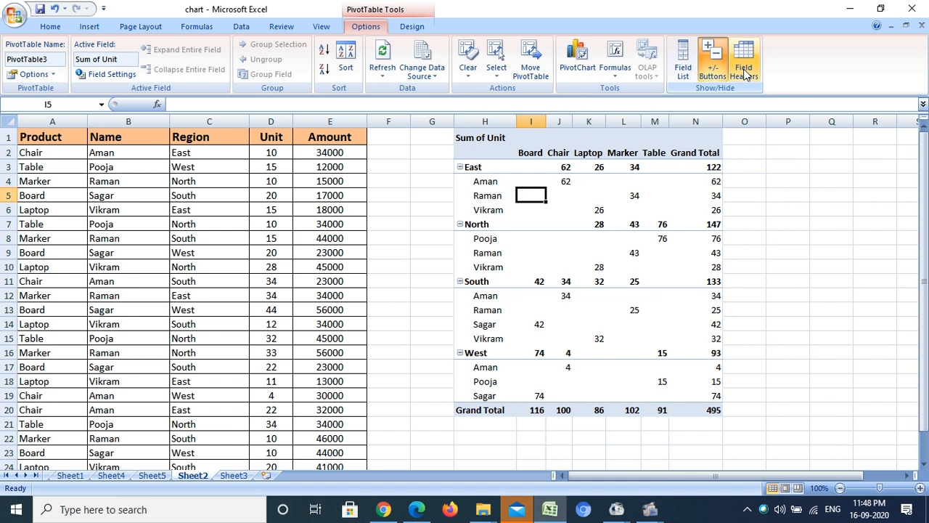
{"action": "left_click", "coordinate": [746, 75]}
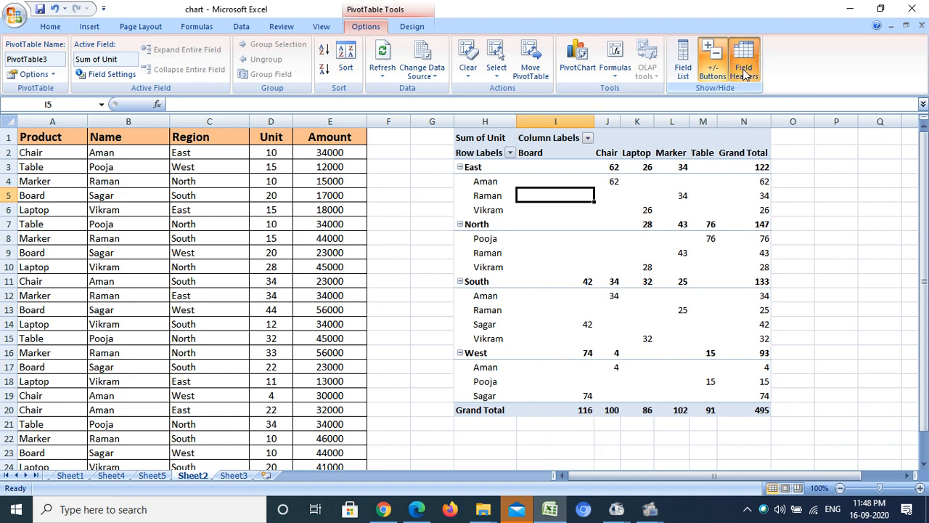
{"action": "left_click", "coordinate": [745, 74]}
{"action": "left_click", "coordinate": [745, 75]}
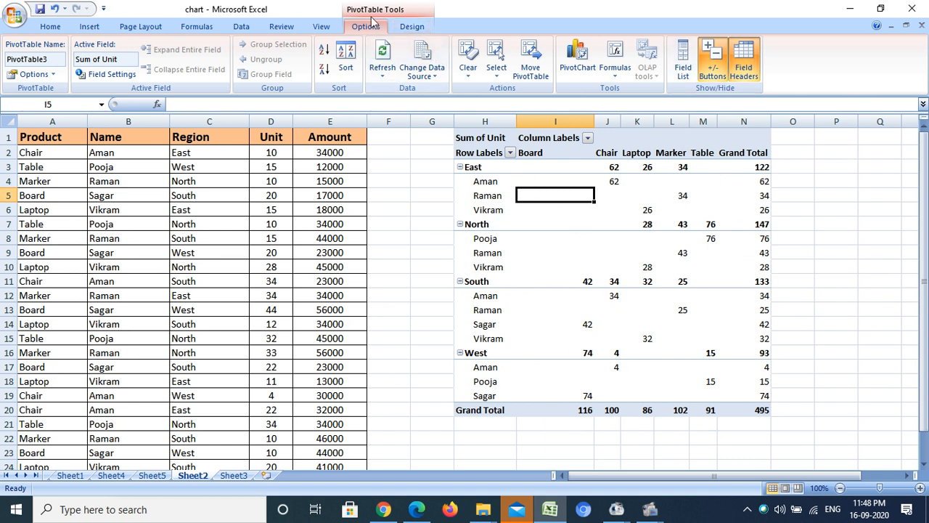
Apply a medium red PivotTable style with black headers, and replace it with the solid red style from the Dark group
{"action": "left_click", "coordinate": [410, 27]}
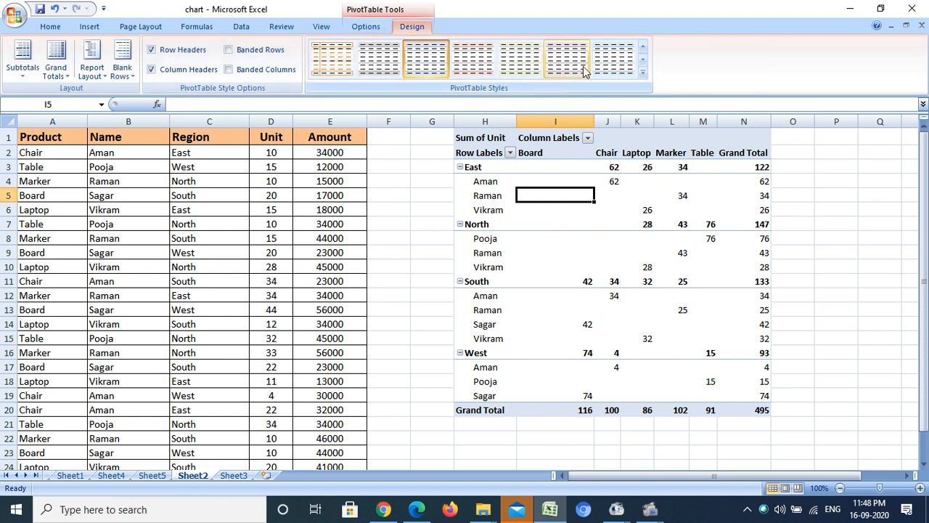
{"action": "left_click", "coordinate": [642, 75]}
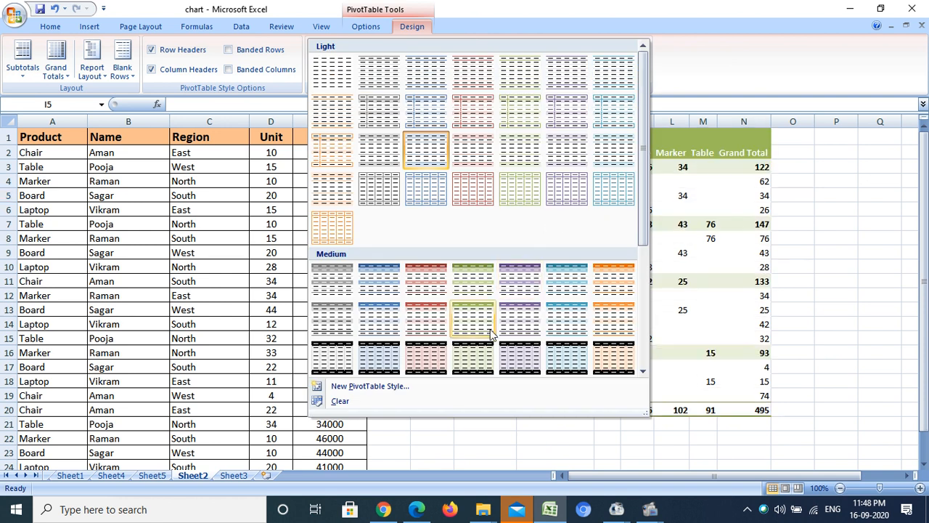
{"action": "left_click", "coordinate": [416, 361]}
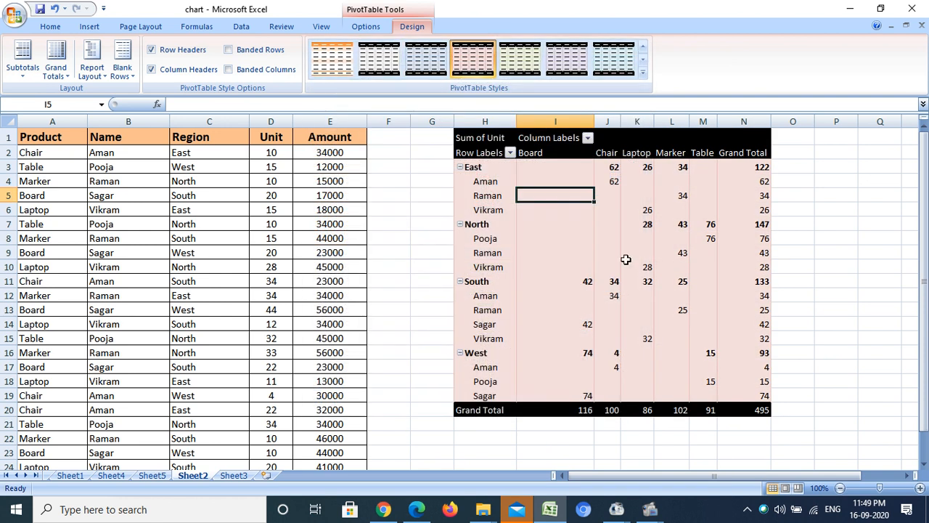
{"action": "left_click", "coordinate": [644, 76]}
{"action": "scroll", "coordinate": [642, 155], "scroll_direction": "down", "scroll_amount": 5}
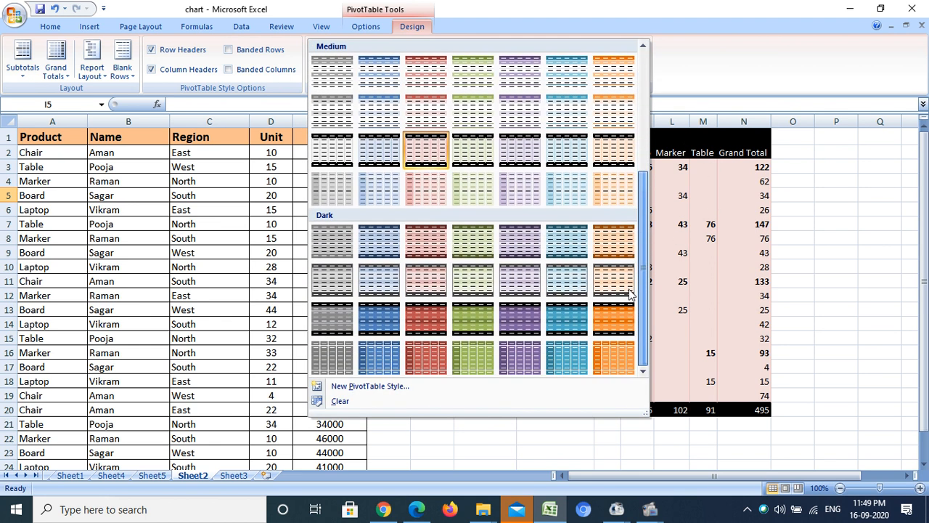
{"action": "left_click", "coordinate": [426, 357]}
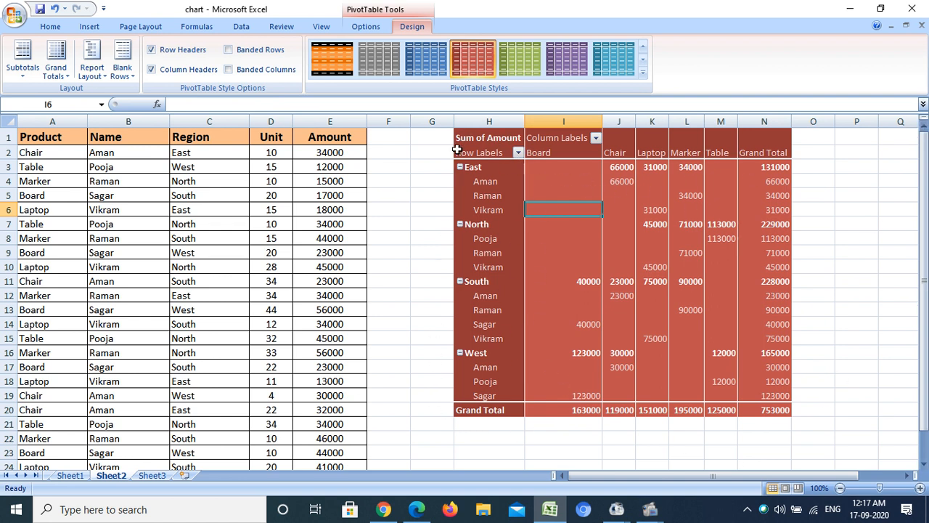
Turn the PivotTable's row header formatting off and back on, and do the same with its column header formatting
{"action": "left_click", "coordinate": [152, 51]}
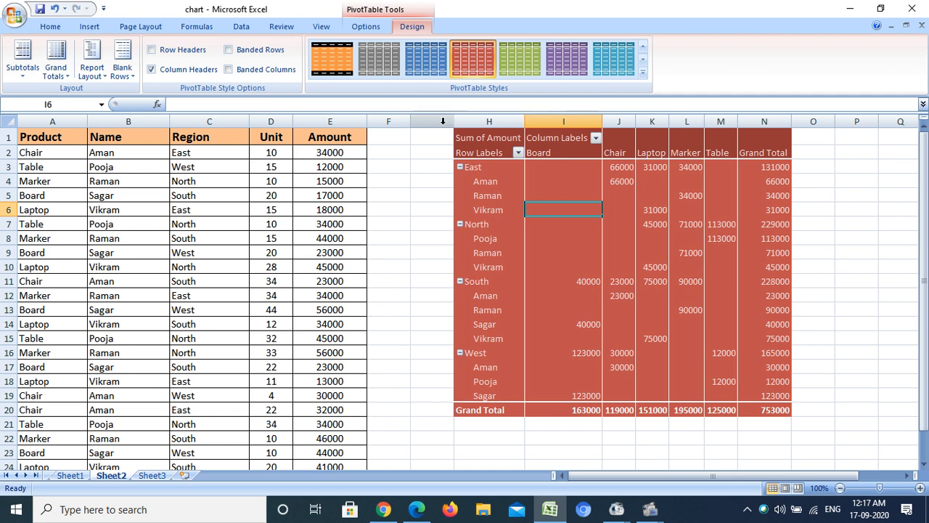
{"action": "left_click", "coordinate": [162, 52]}
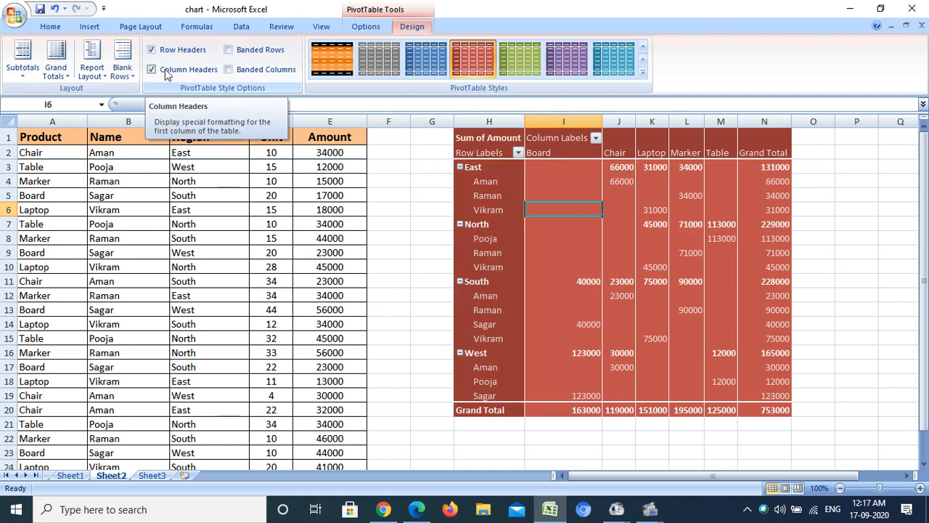
{"action": "left_click", "coordinate": [164, 69]}
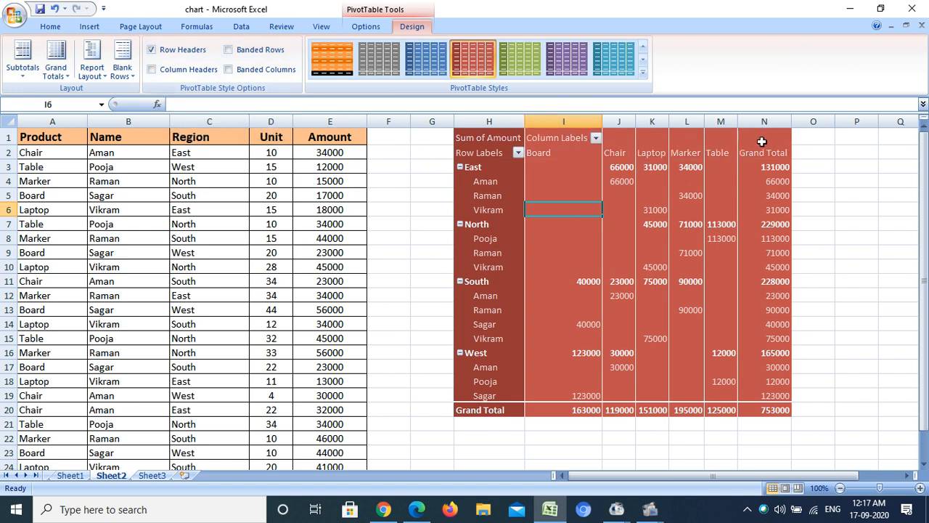
{"action": "left_click", "coordinate": [194, 73]}
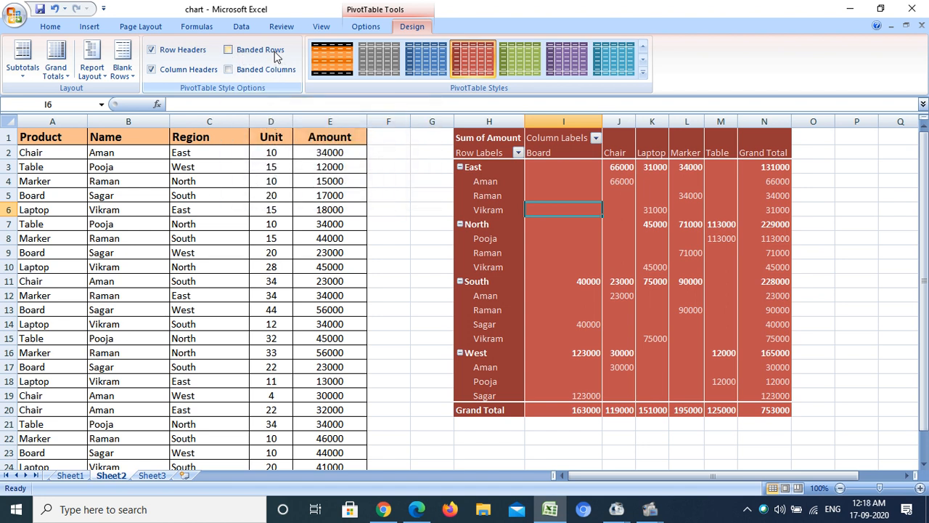
Turn on banded rows for the PivotTable, and switch banded columns on and off again
{"action": "left_click", "coordinate": [229, 50]}
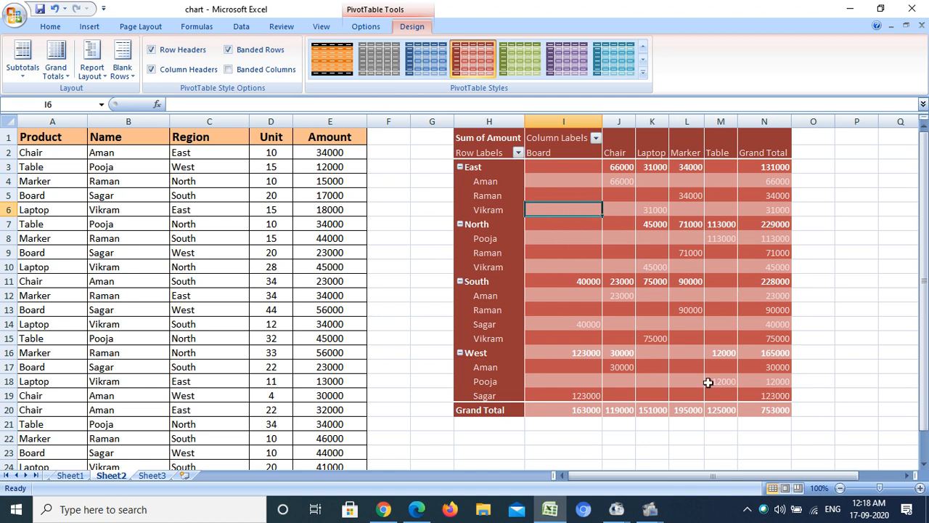
{"action": "left_click", "coordinate": [228, 70]}
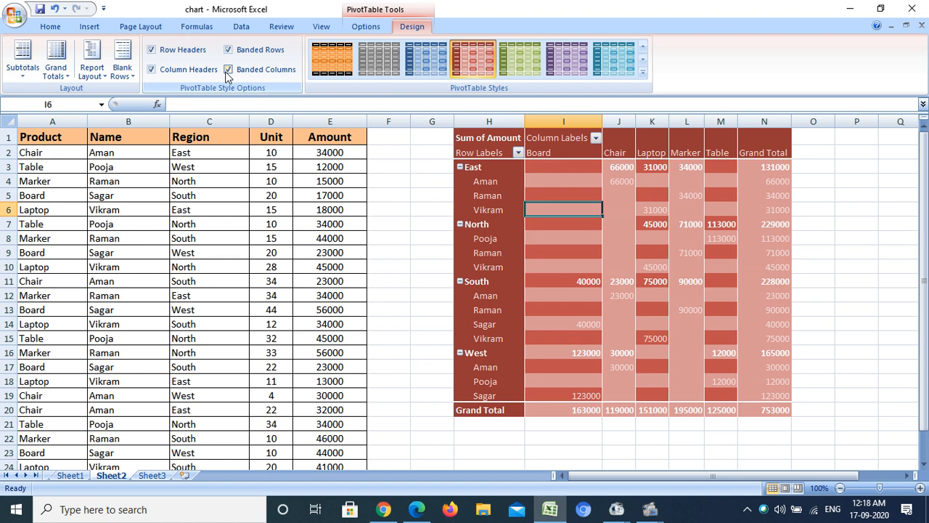
{"action": "left_click", "coordinate": [228, 71]}
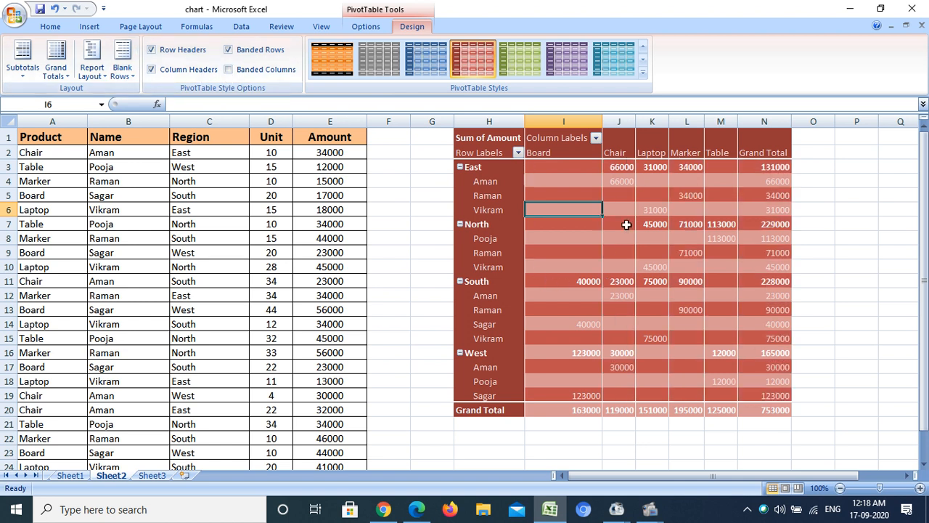
Show the PivotTable report in outline form, switch it to tabular form, and return it to outline form
{"action": "left_click", "coordinate": [94, 75]}
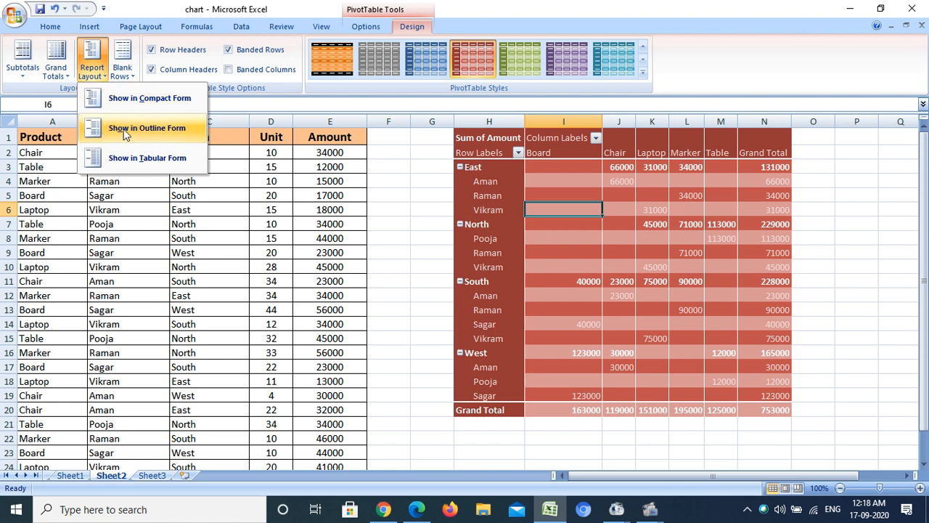
{"action": "left_click", "coordinate": [183, 133]}
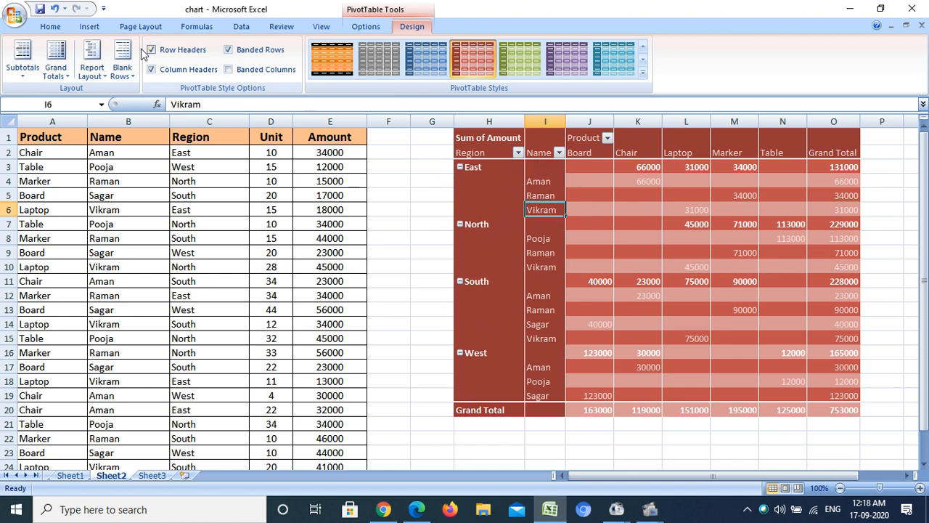
{"action": "left_click", "coordinate": [92, 72]}
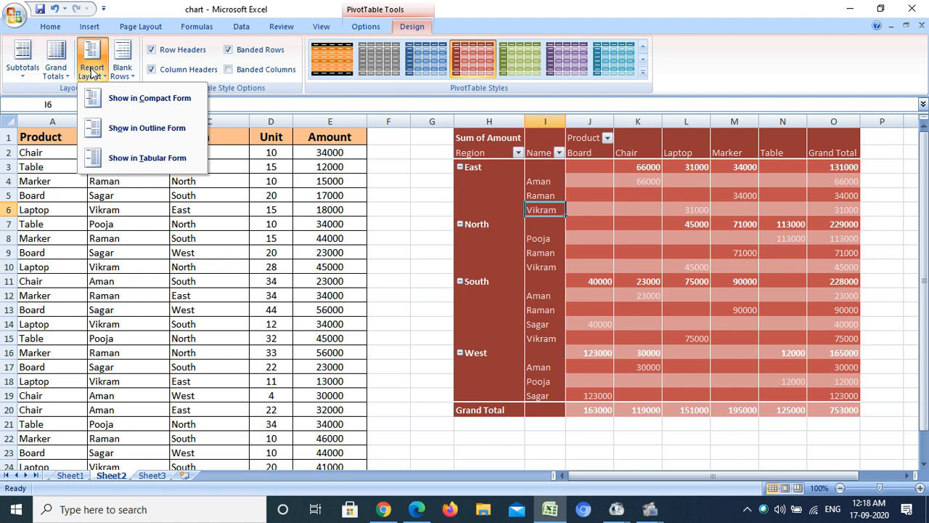
{"action": "left_click", "coordinate": [121, 160]}
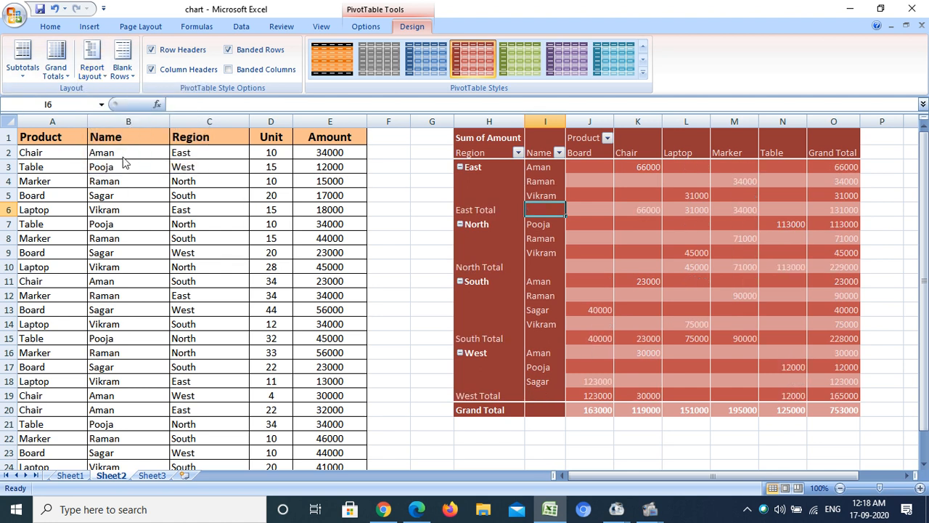
{"action": "left_click", "coordinate": [92, 71]}
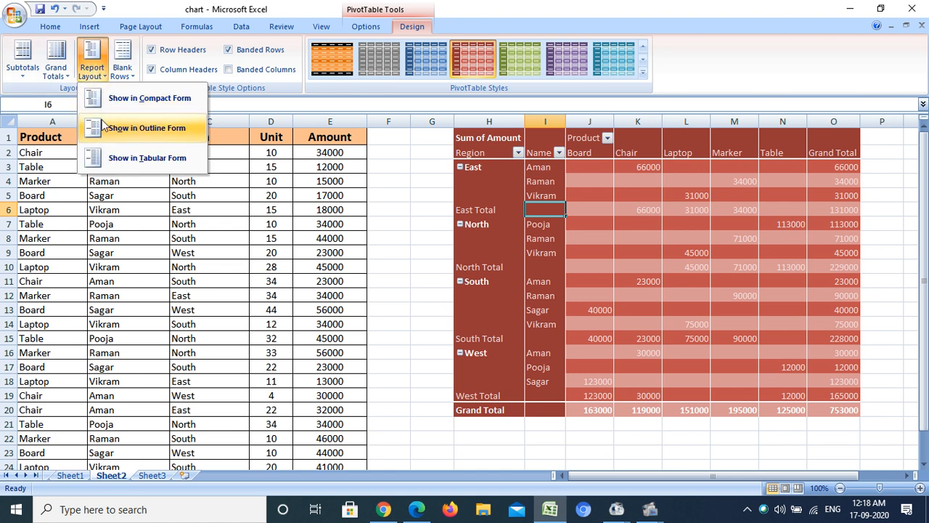
{"action": "left_click", "coordinate": [102, 116]}
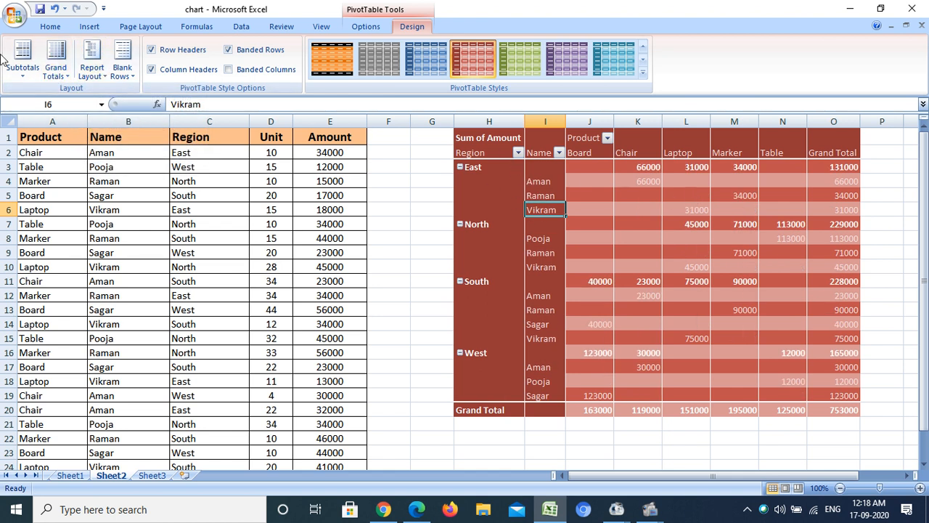
Turn the PivotTable's grand totals off and back on for rows and columns, and hide the region subtotals
{"action": "left_click", "coordinate": [58, 69]}
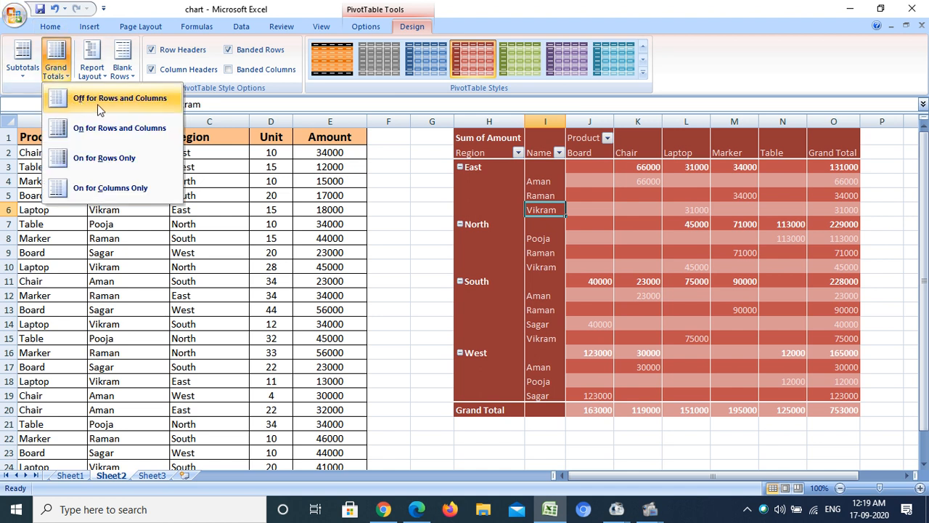
{"action": "left_click", "coordinate": [162, 98]}
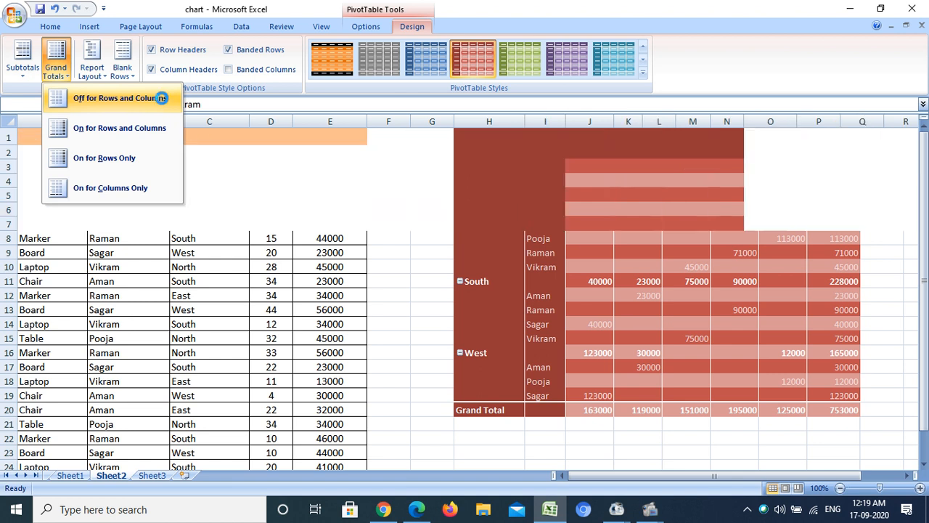
{"action": "left_click", "coordinate": [57, 65]}
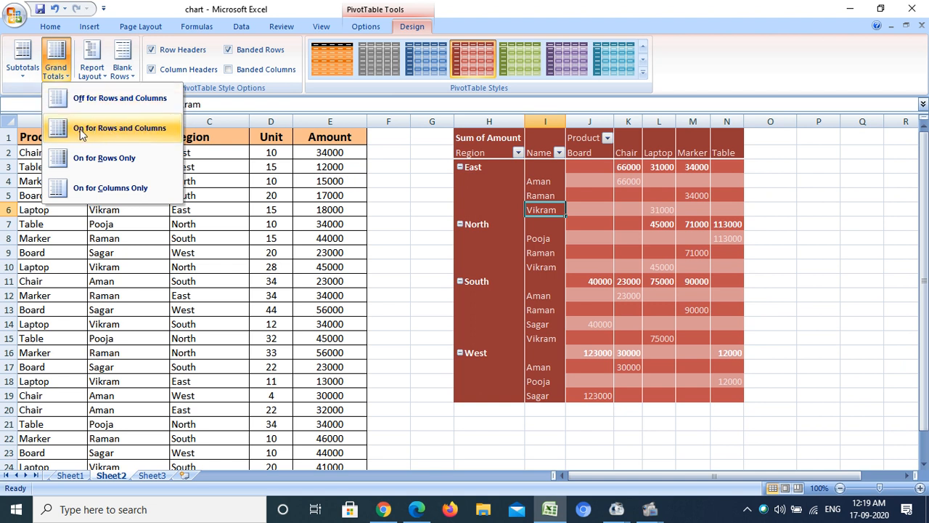
{"action": "left_click", "coordinate": [142, 127]}
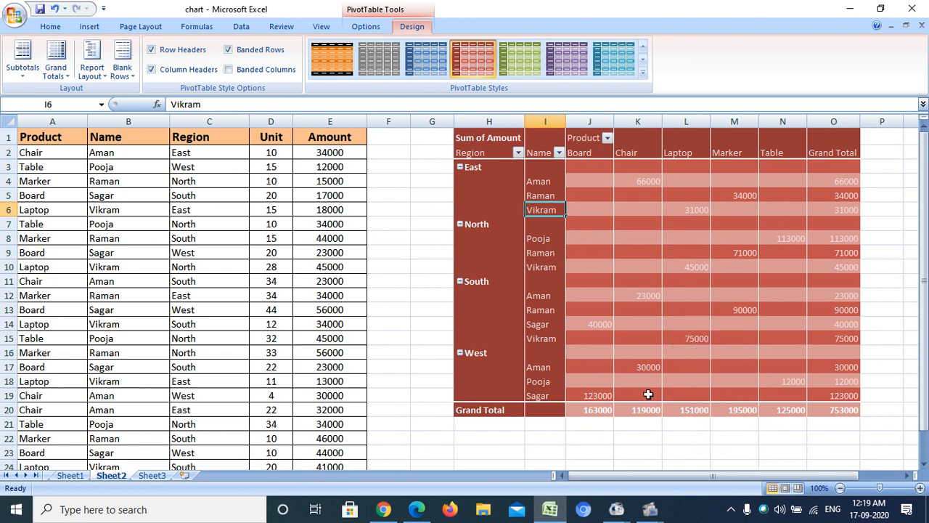
{"action": "mouse_move", "coordinate": [649, 394]}
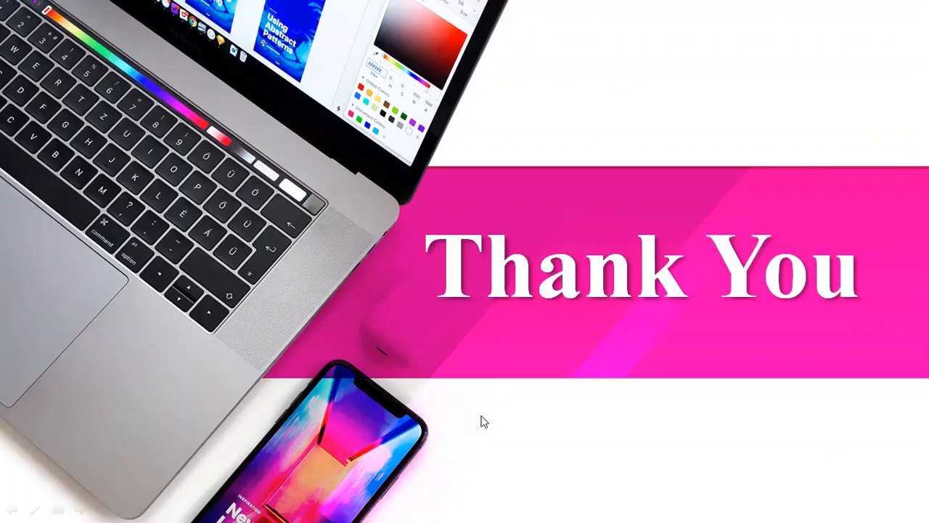